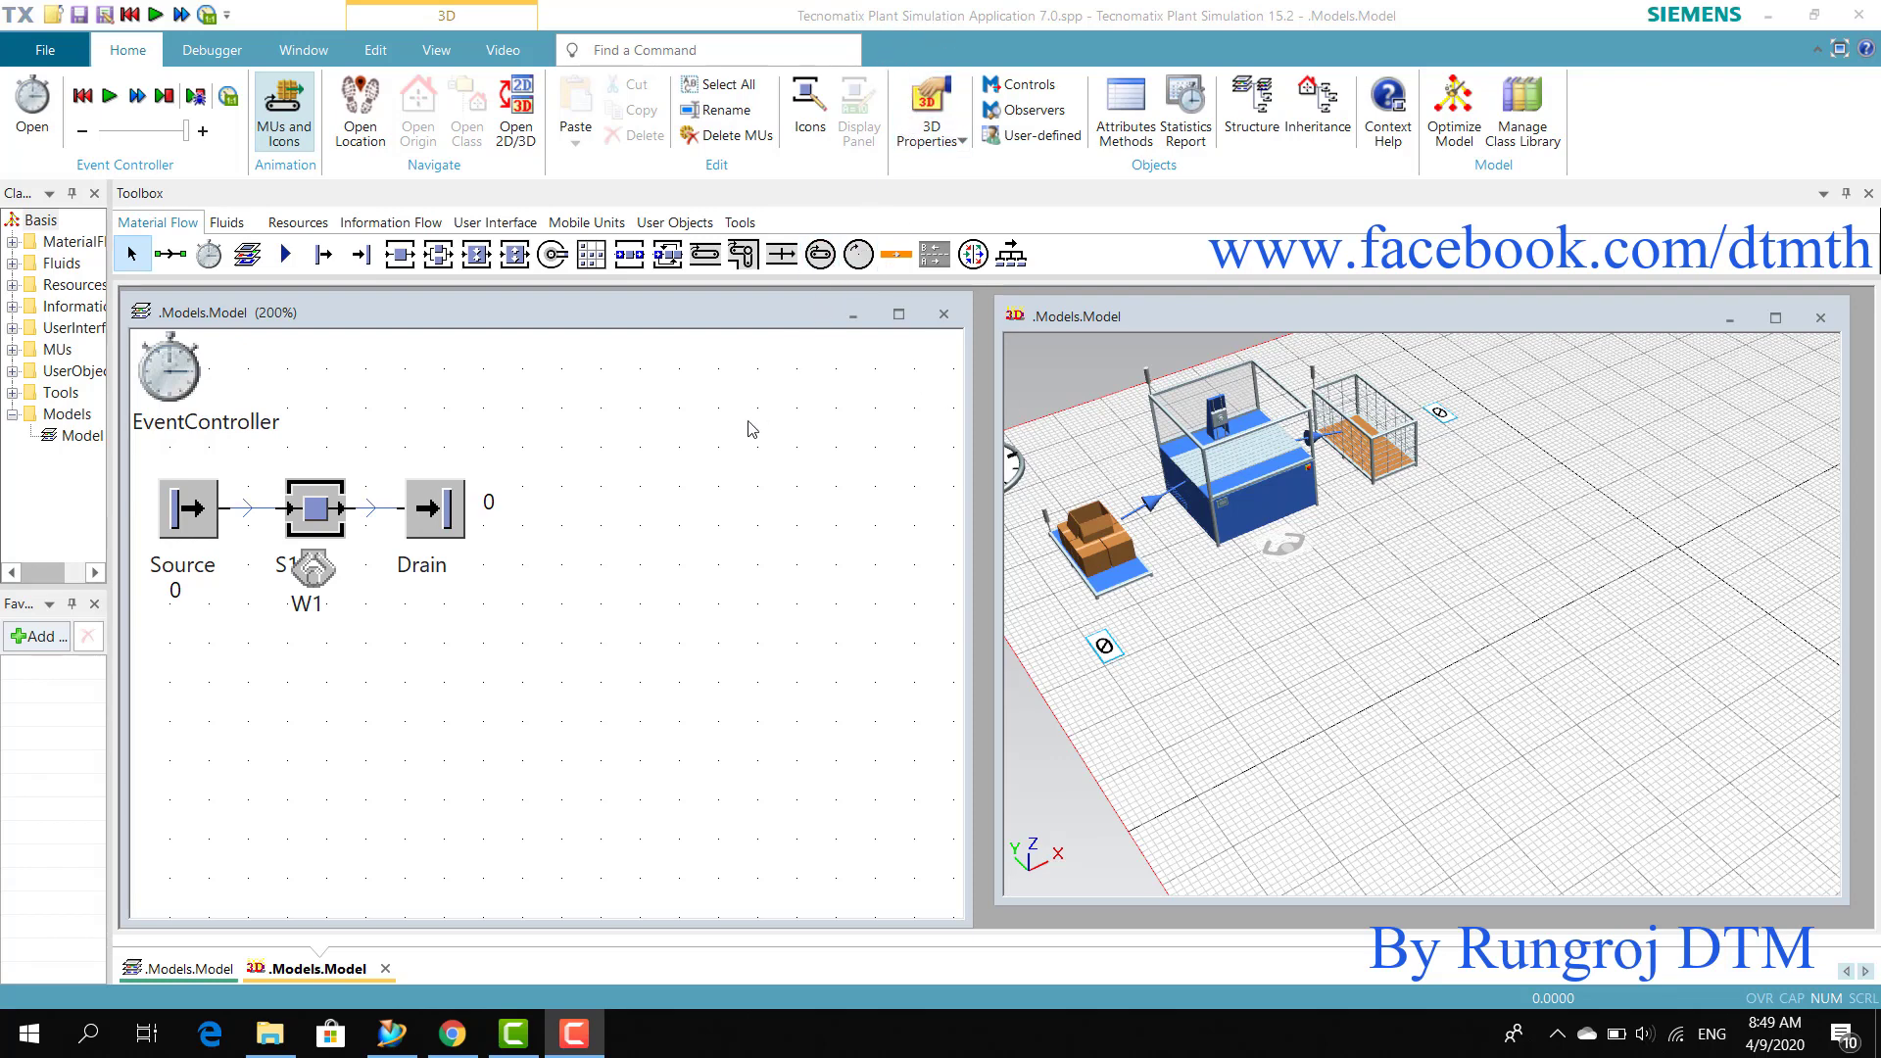
Step: Run the simulation of the single Source–S1–Drain line in the 2D model
click(614, 500)
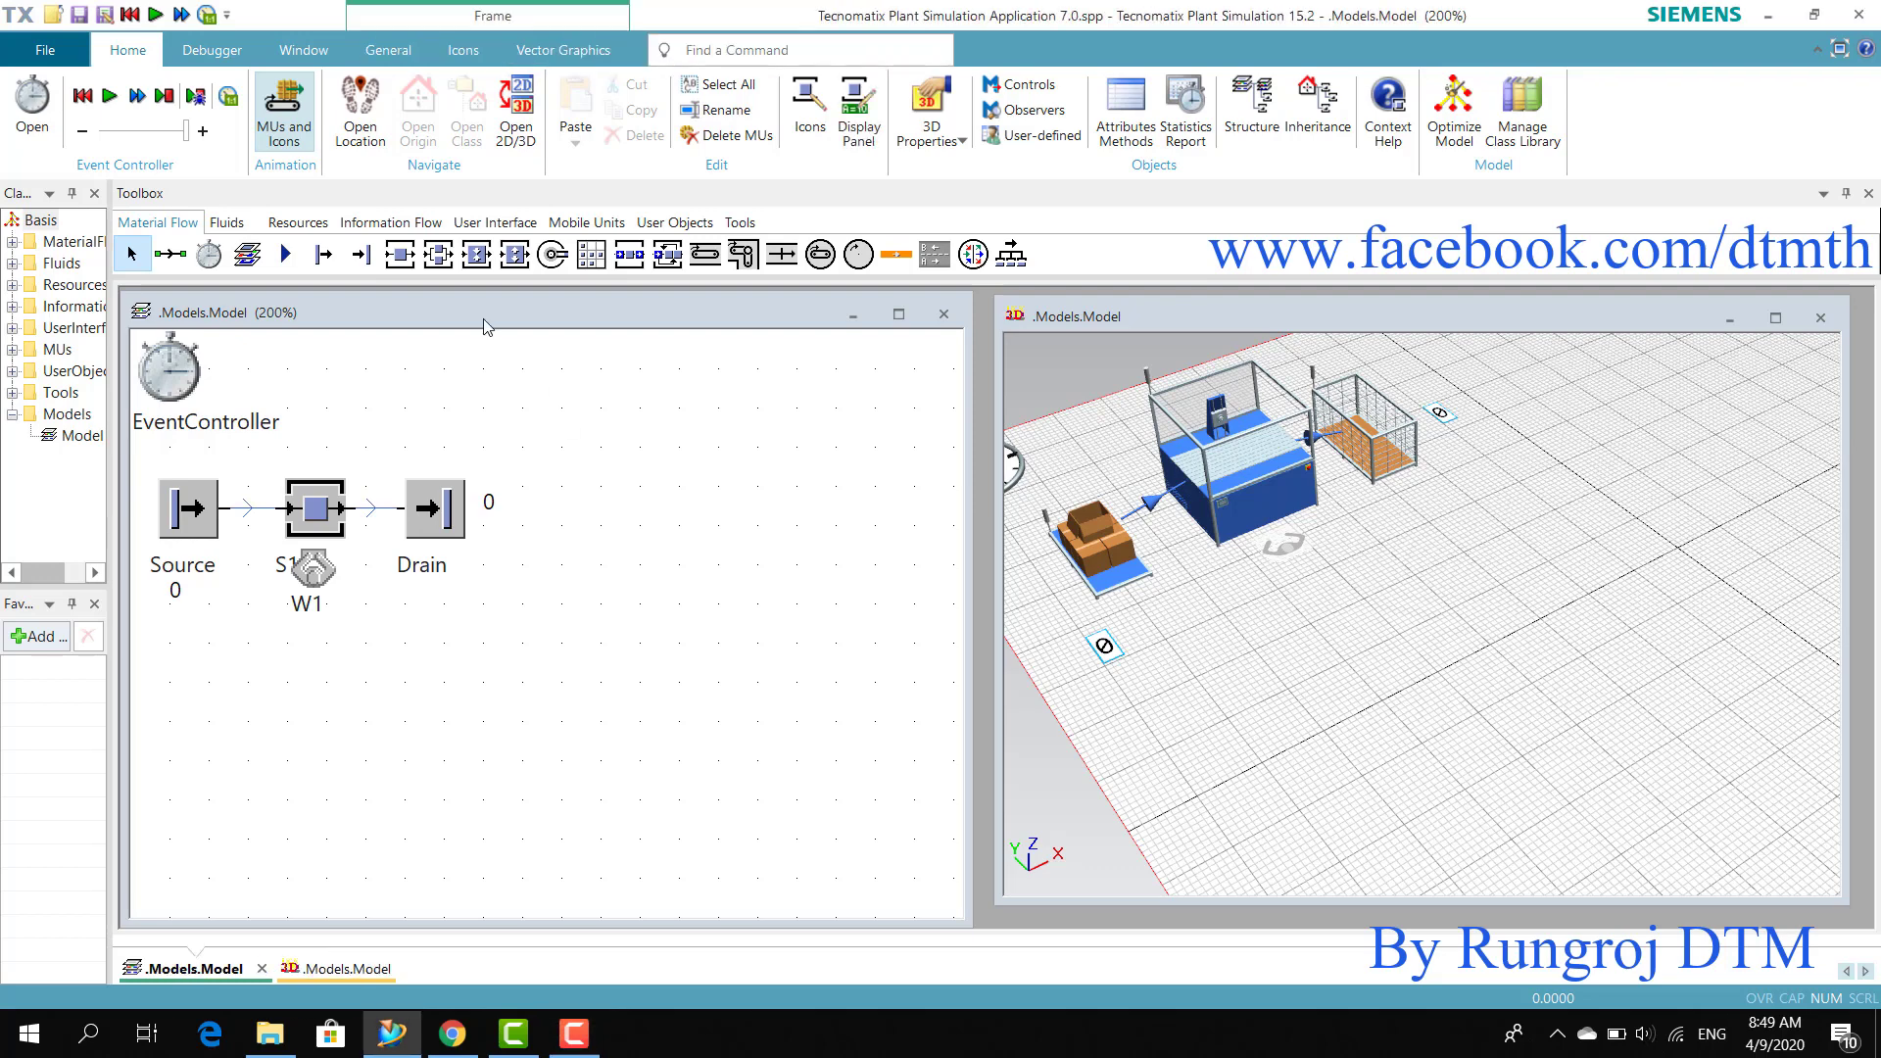
click(109, 97)
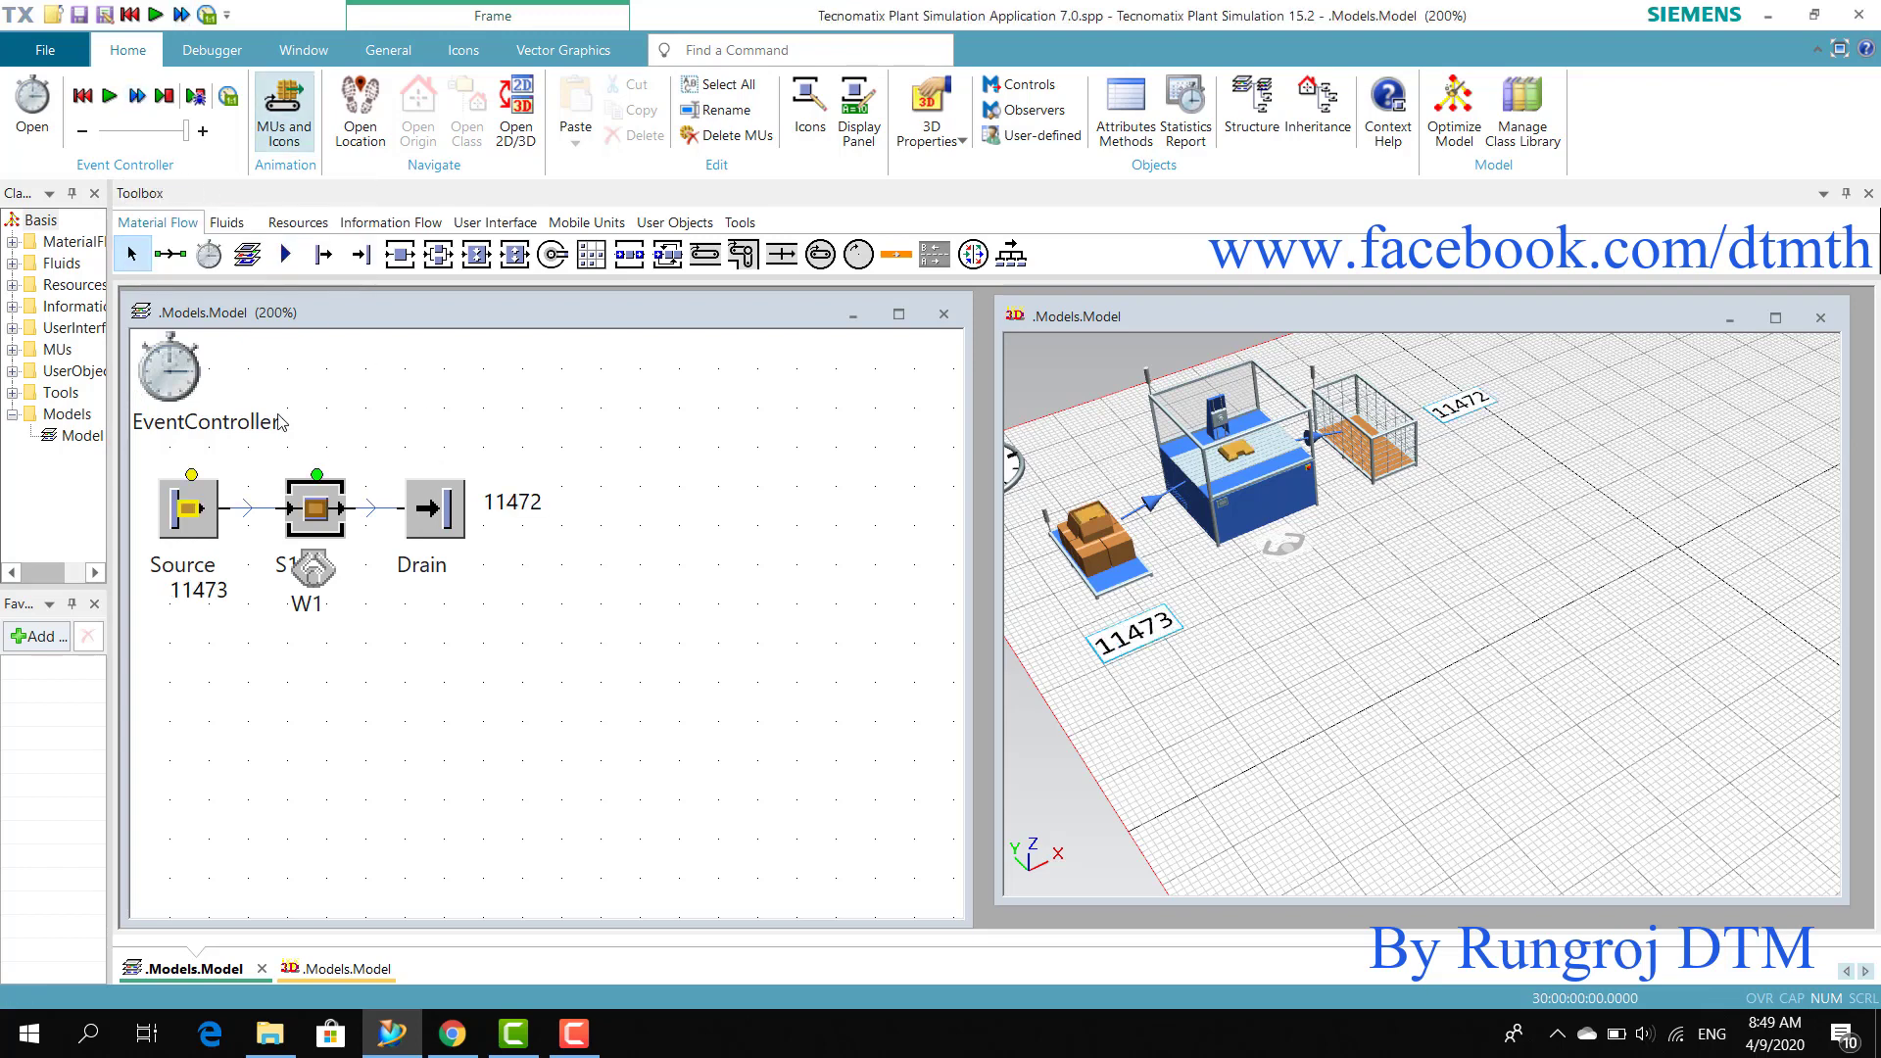
mouse_move(169, 392)
Step: Check the processing-time distribution and its parameters for station S1 and leave its settings without applying any change
double_click(341, 532)
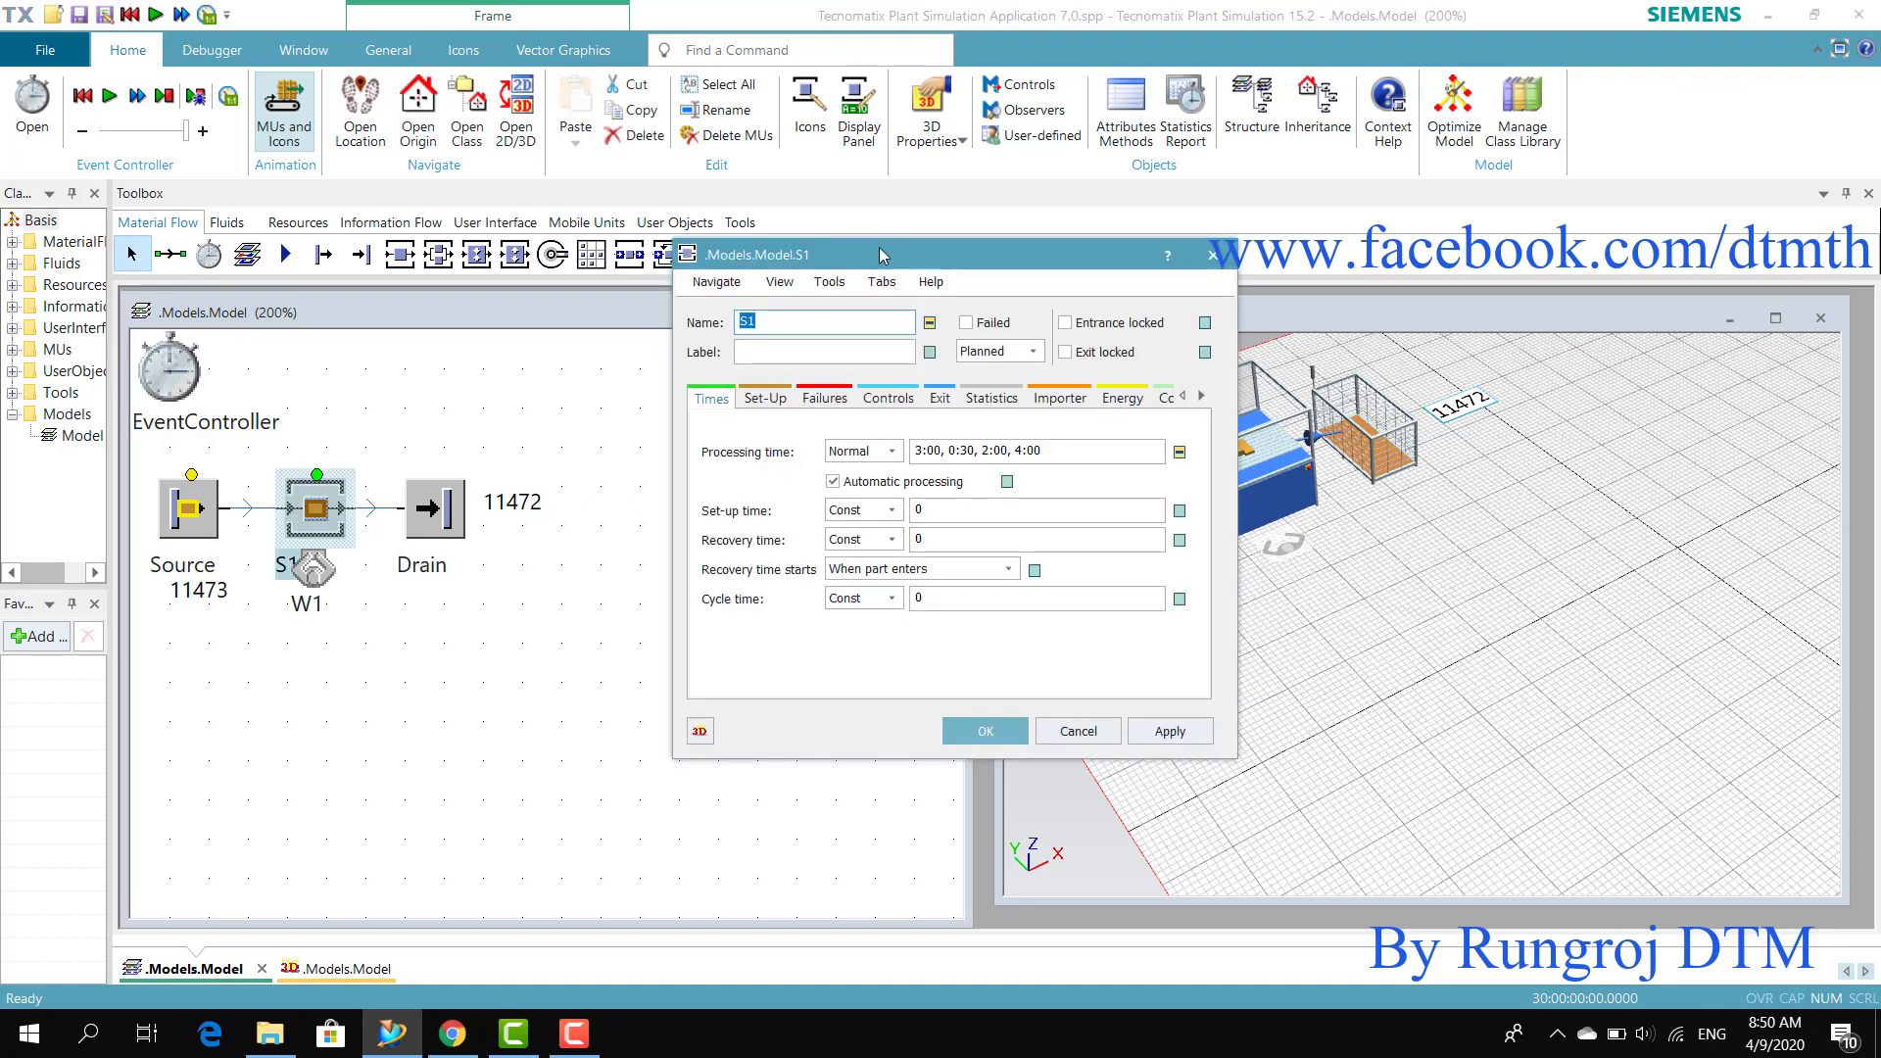
drag(882, 255, 764, 227)
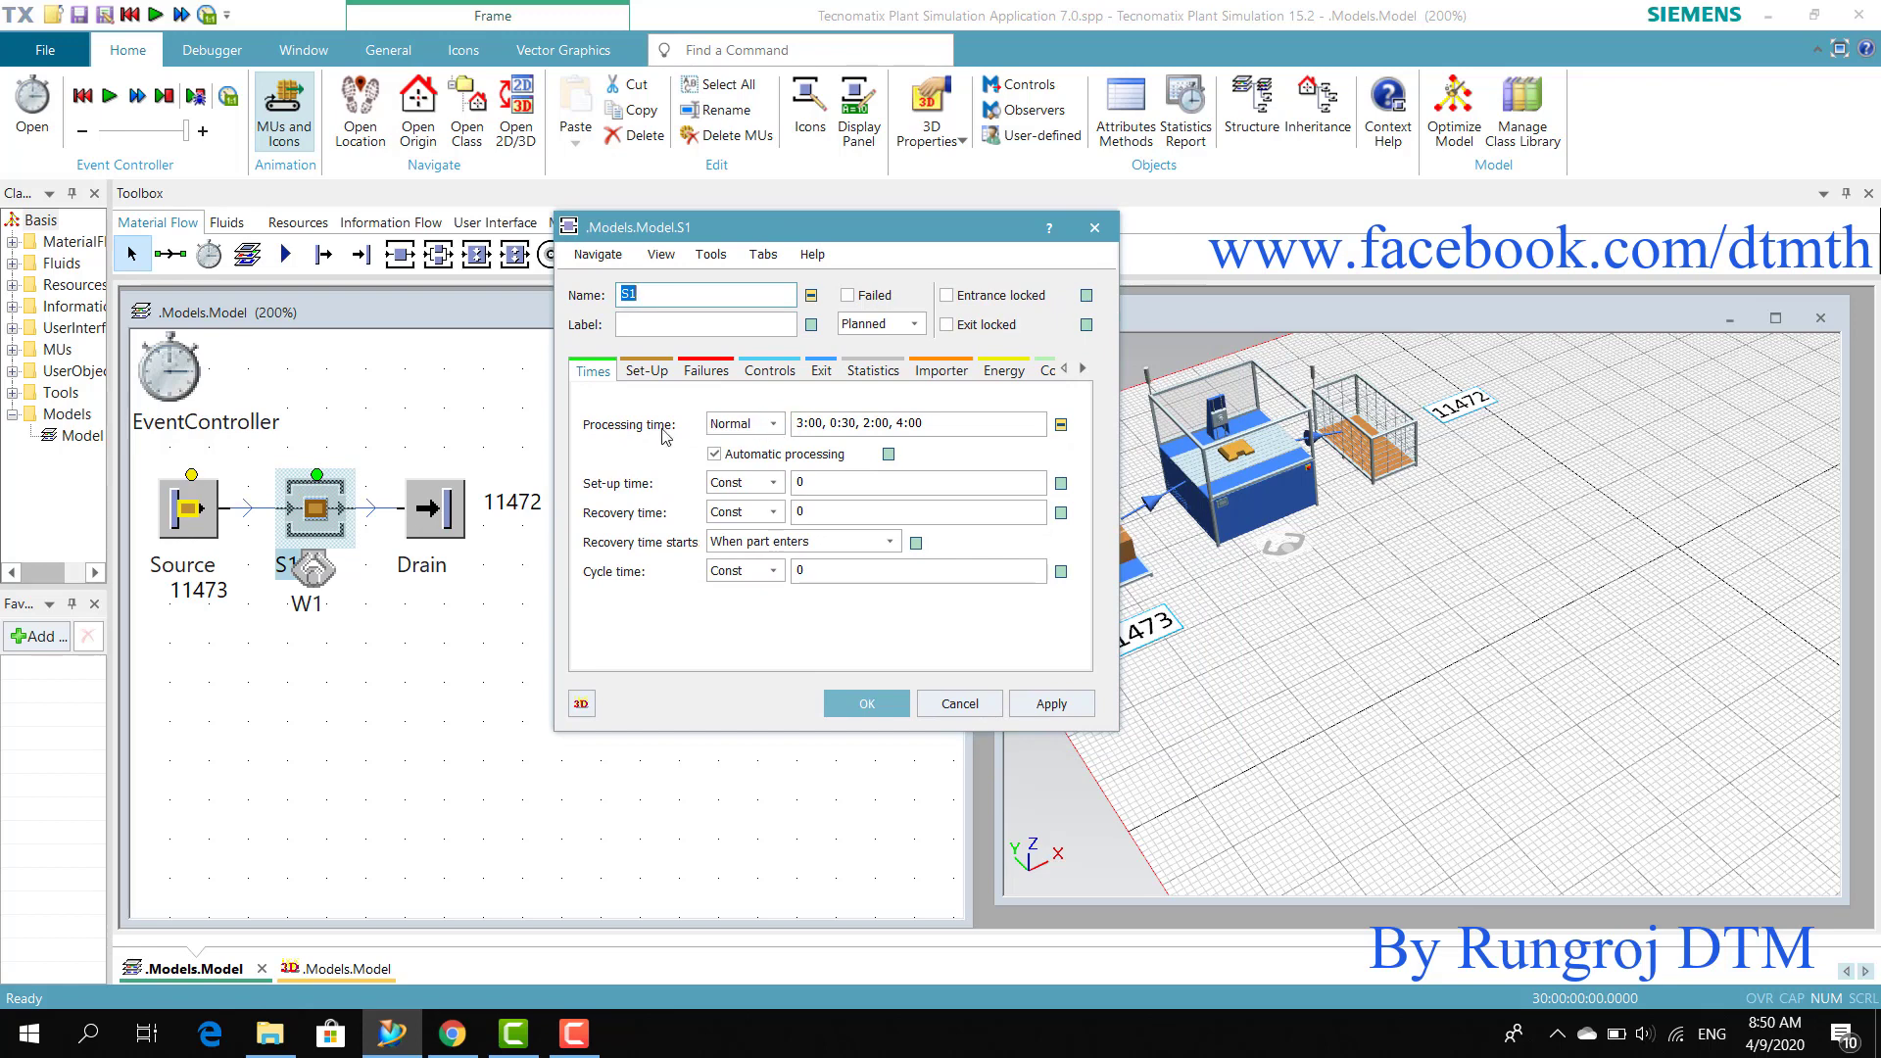
click(937, 425)
drag(921, 422, 792, 426)
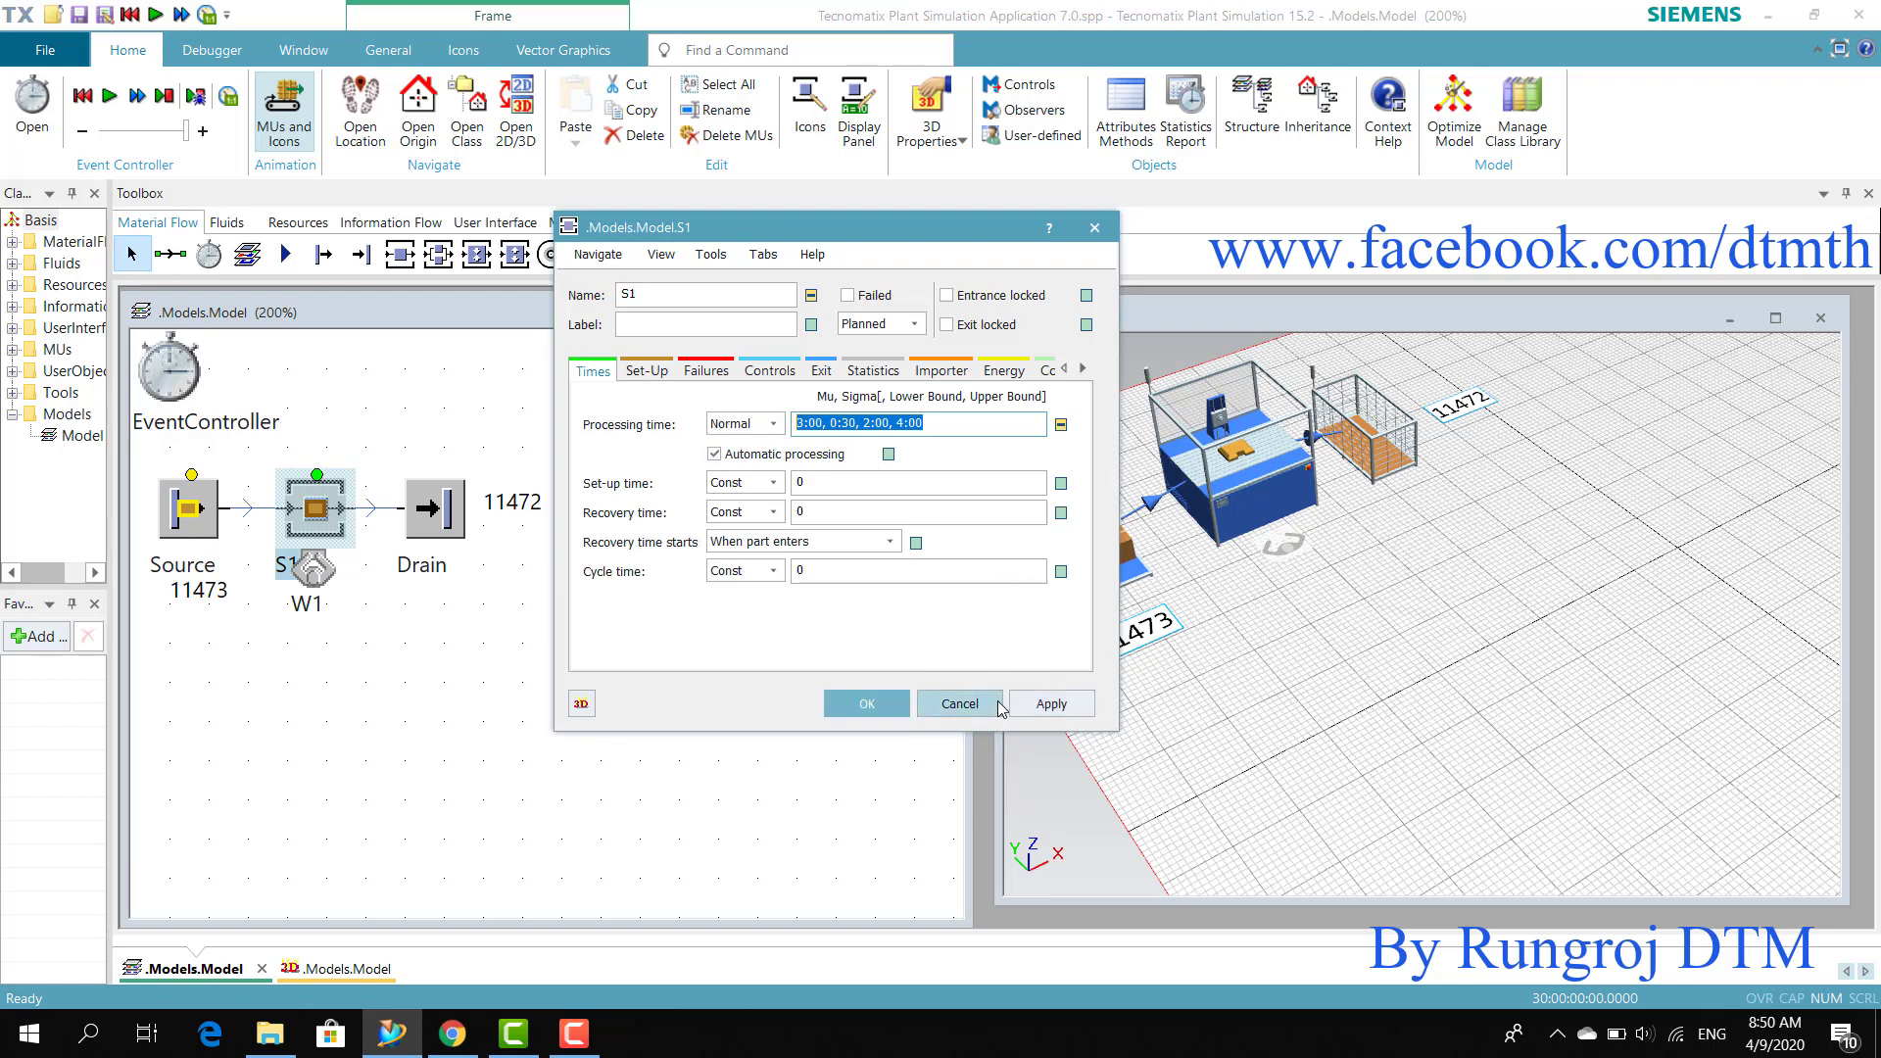
click(965, 703)
click(639, 671)
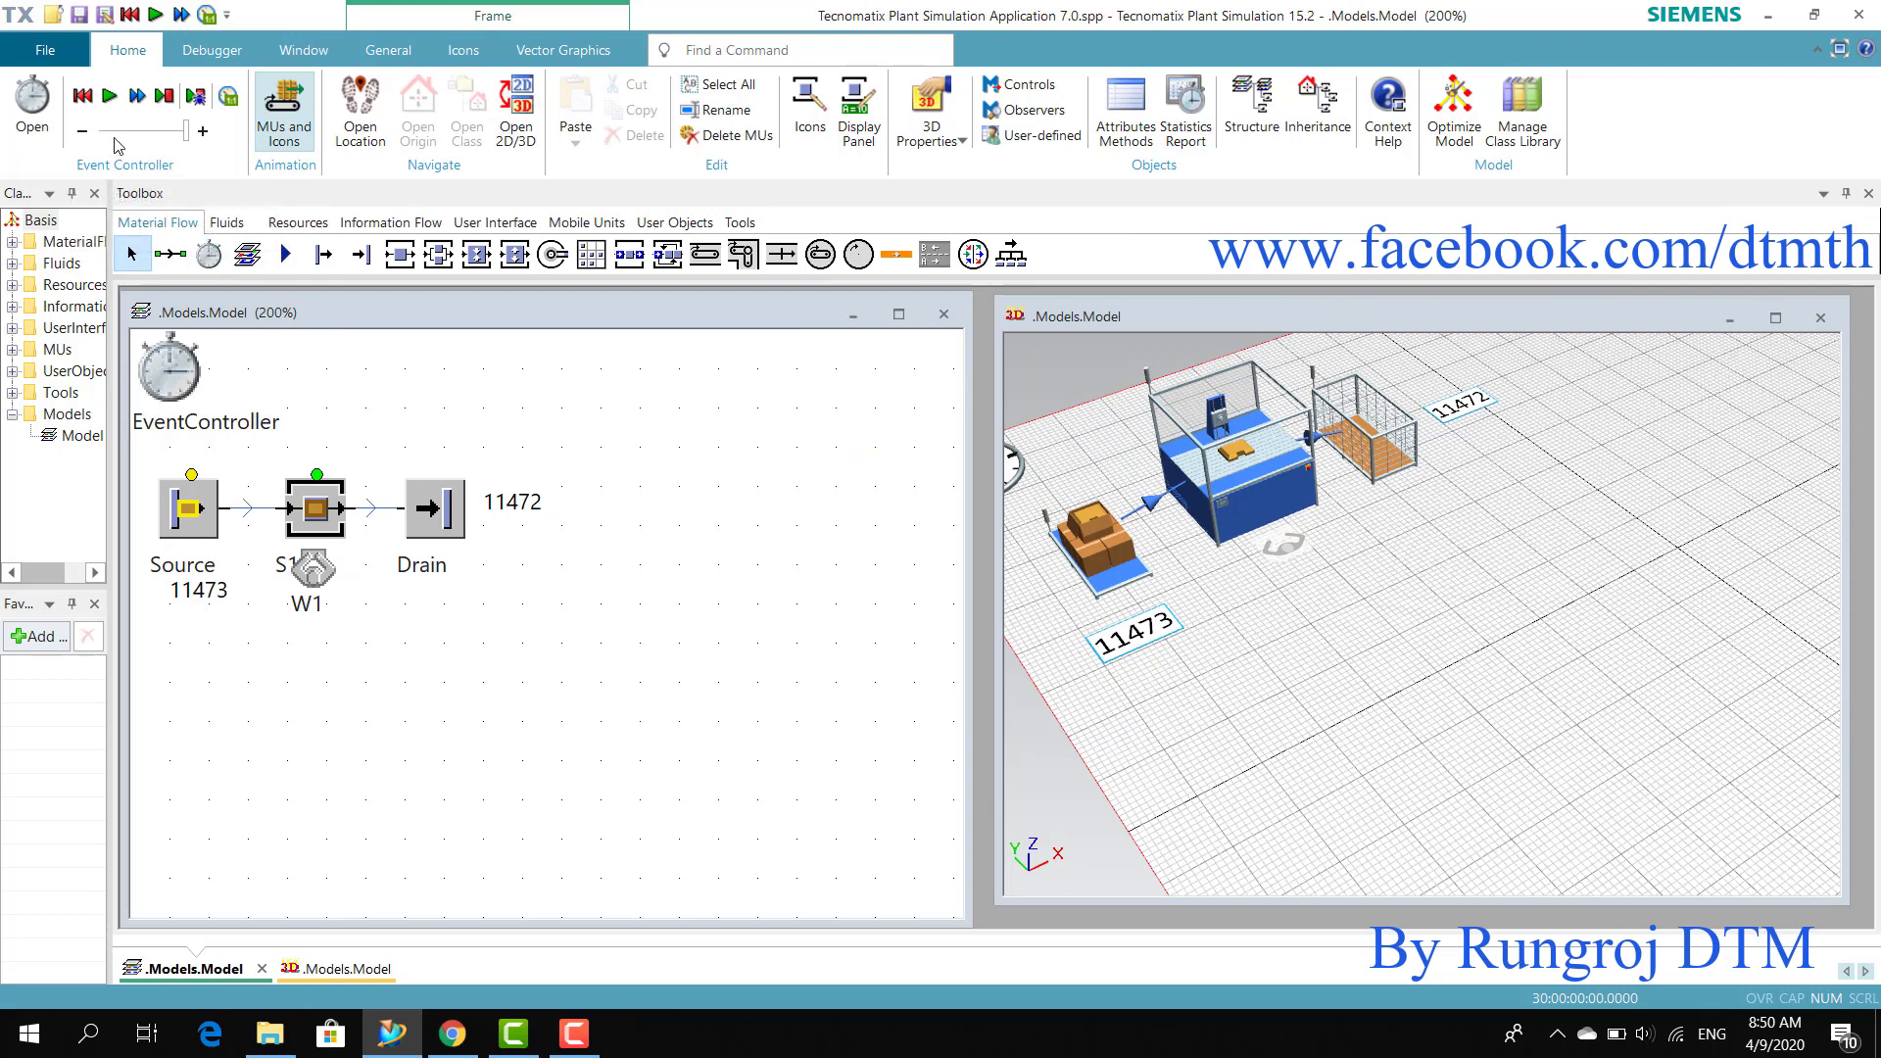
Step: Reset the simulation and duplicate the complete Source–S1–Drain line, including its worker place and displays, directly below the original
click(84, 96)
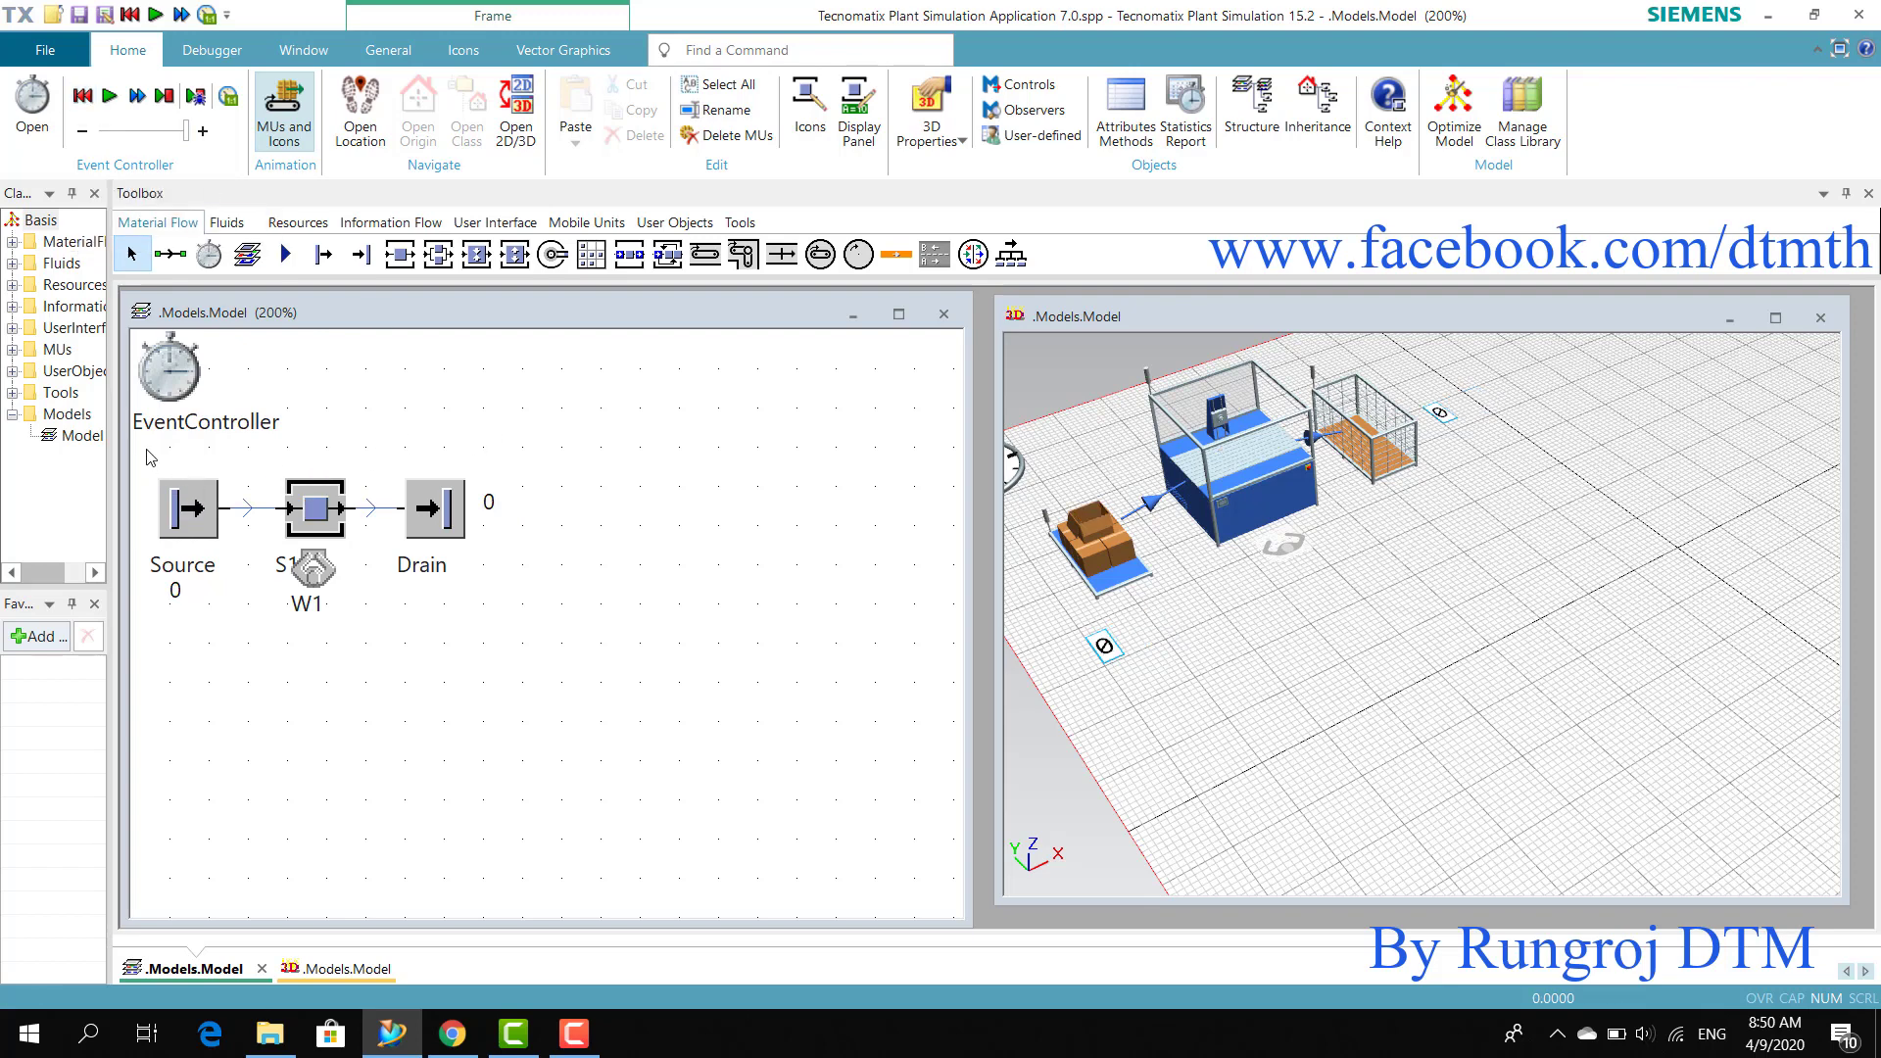
drag(147, 449, 538, 638)
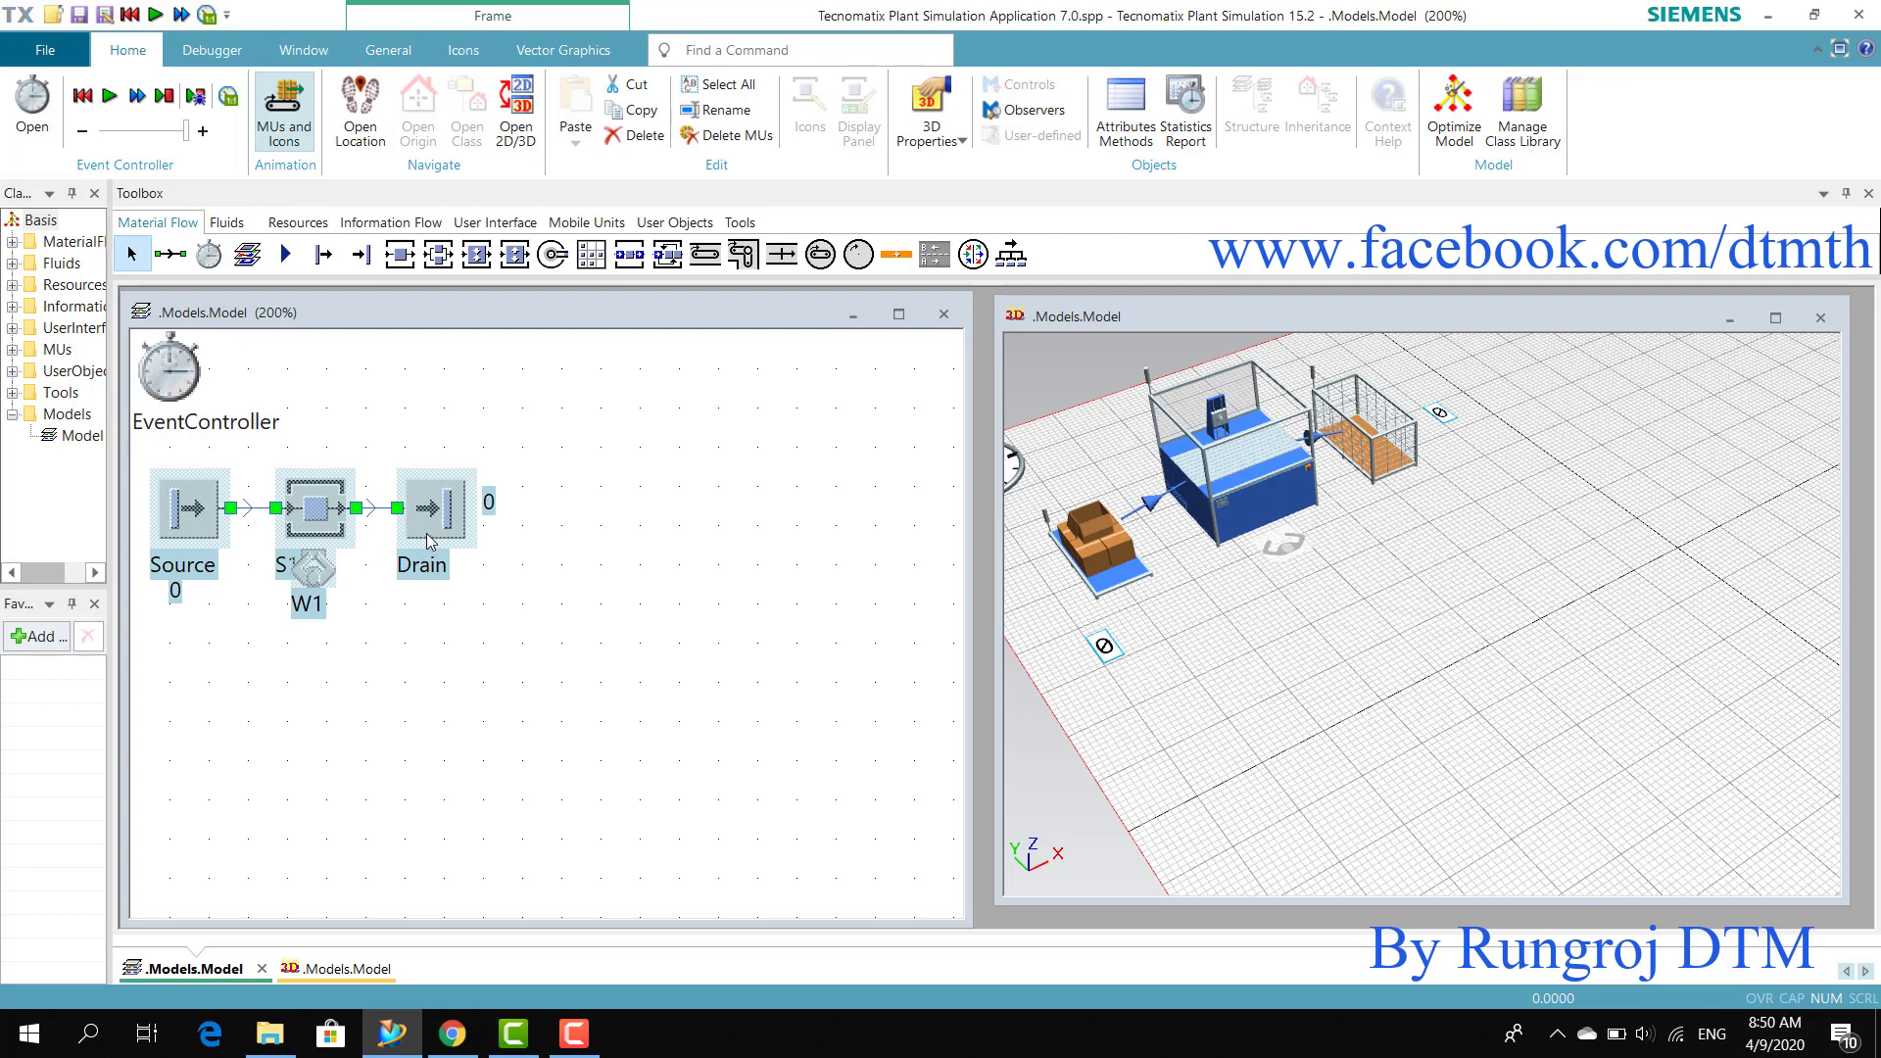
drag(429, 536, 429, 693)
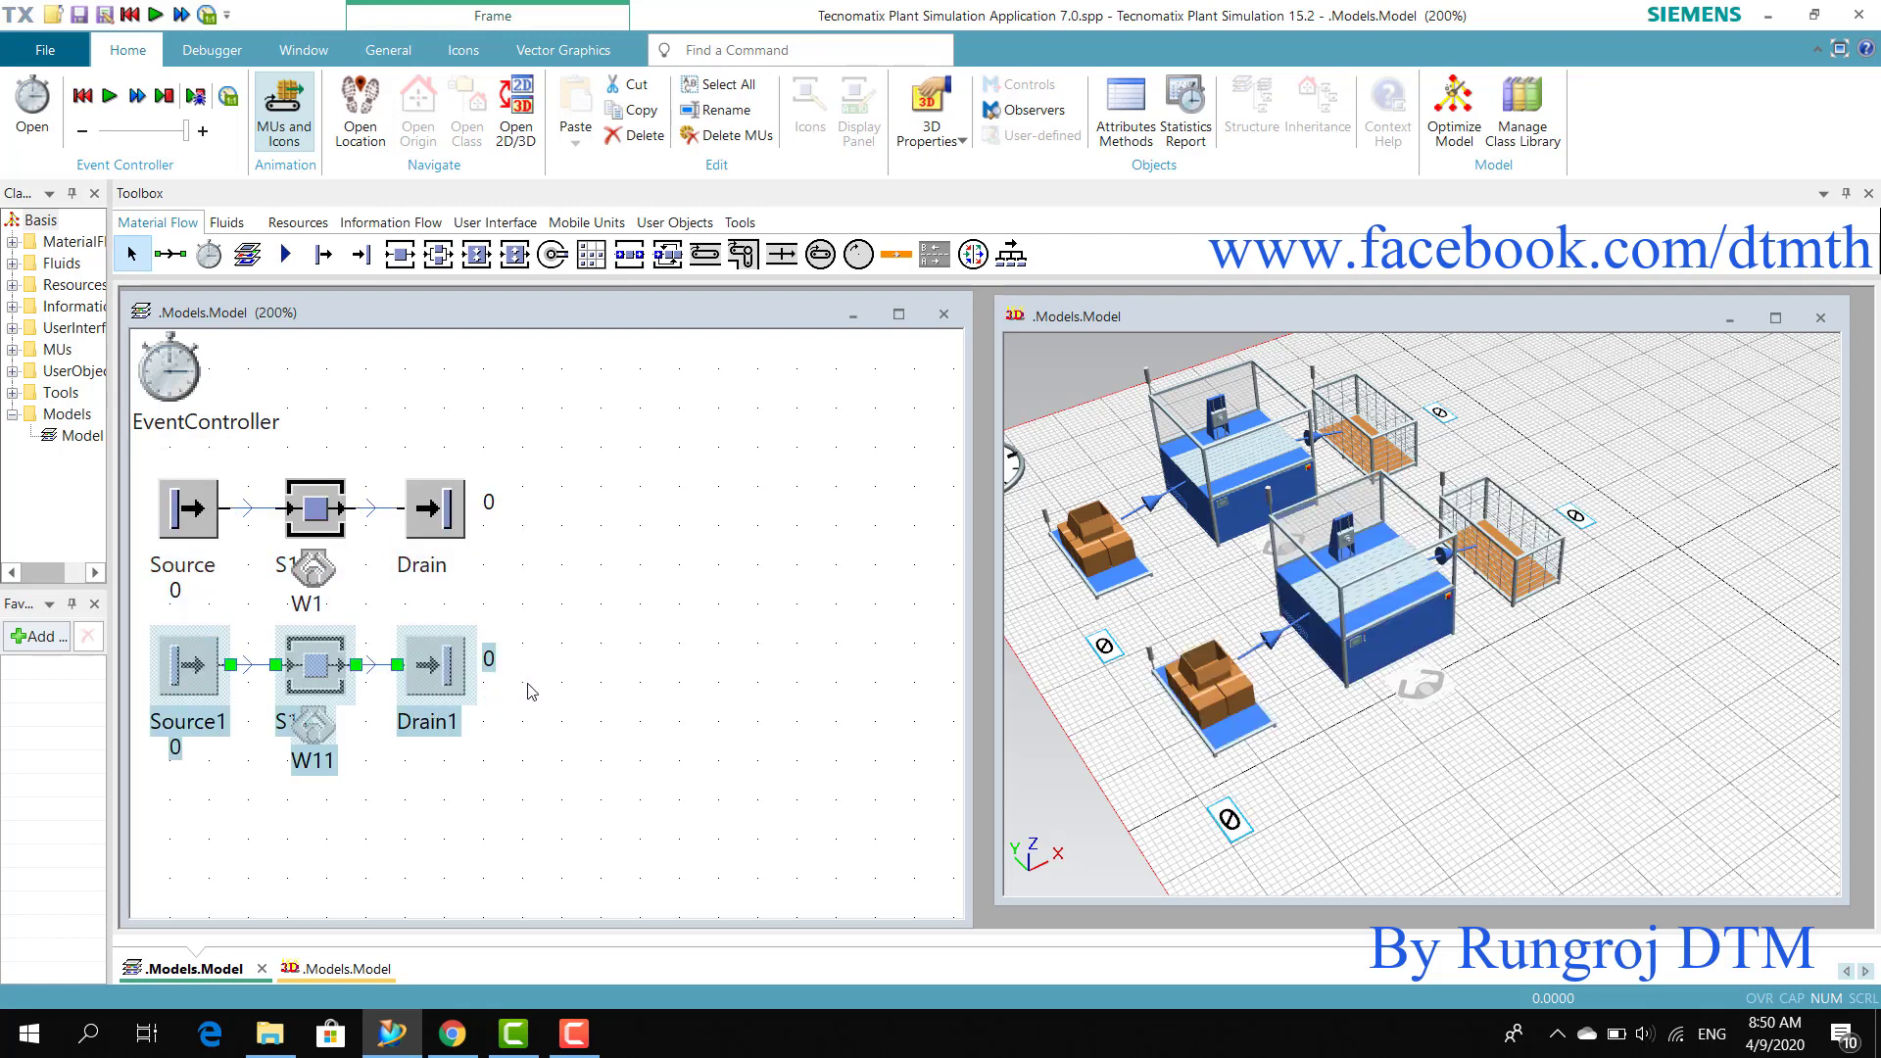
key(Down)
key(Down)
key(Down)
click(575, 663)
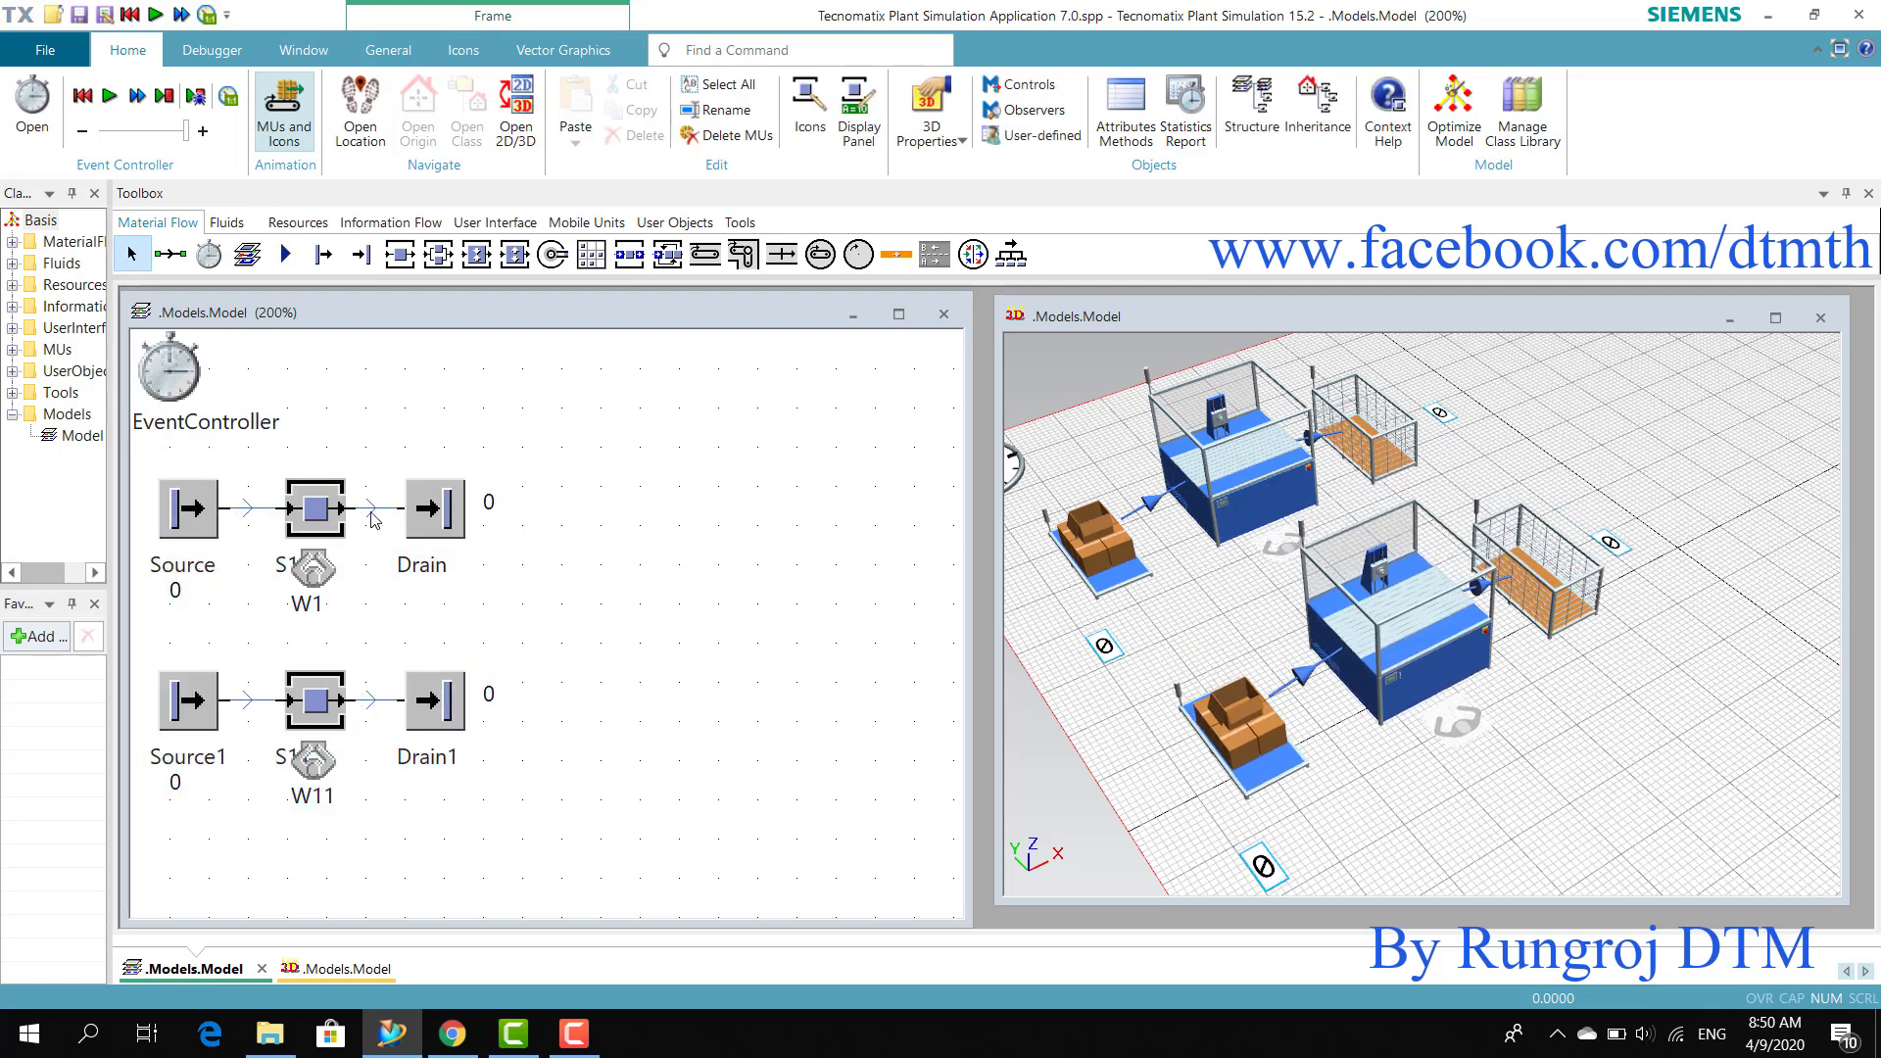
Step: Inspect the duplicated source and drain and check which path the display beside Drain1 watches
click(195, 718)
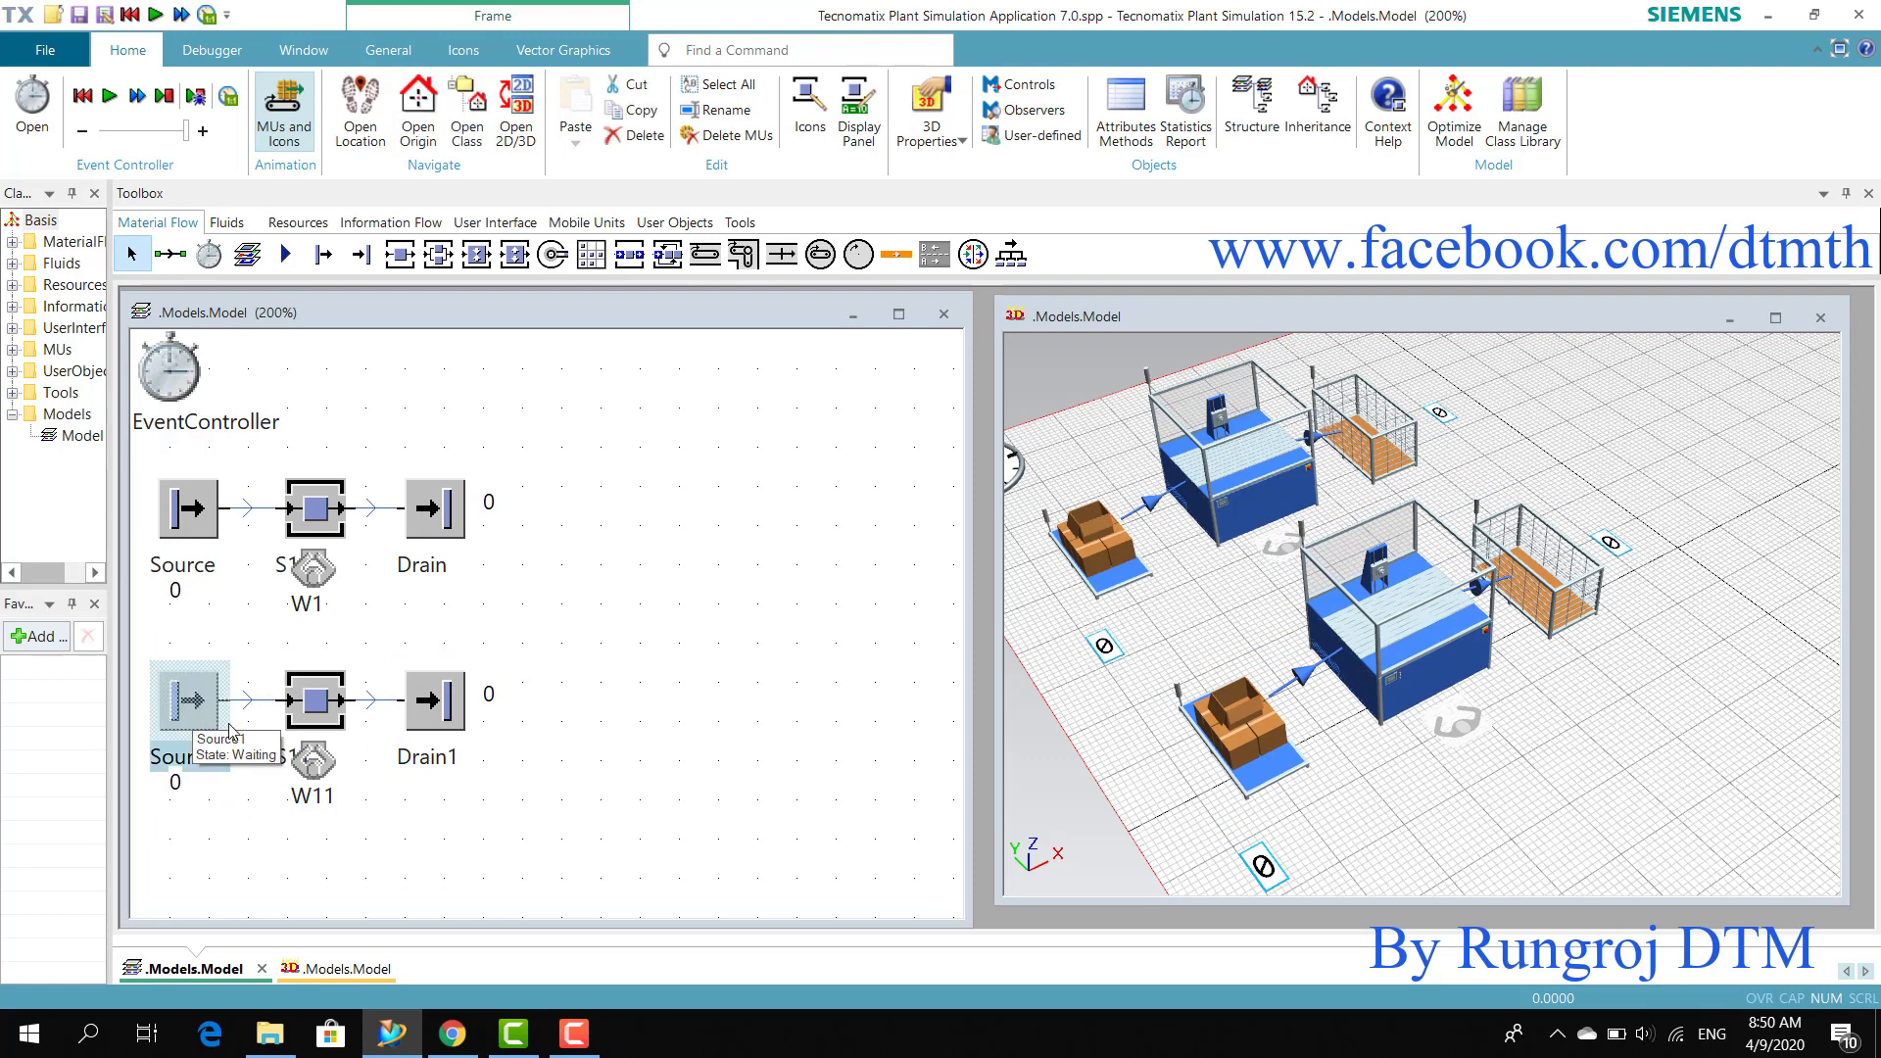
drag(203, 718, 183, 793)
click(514, 692)
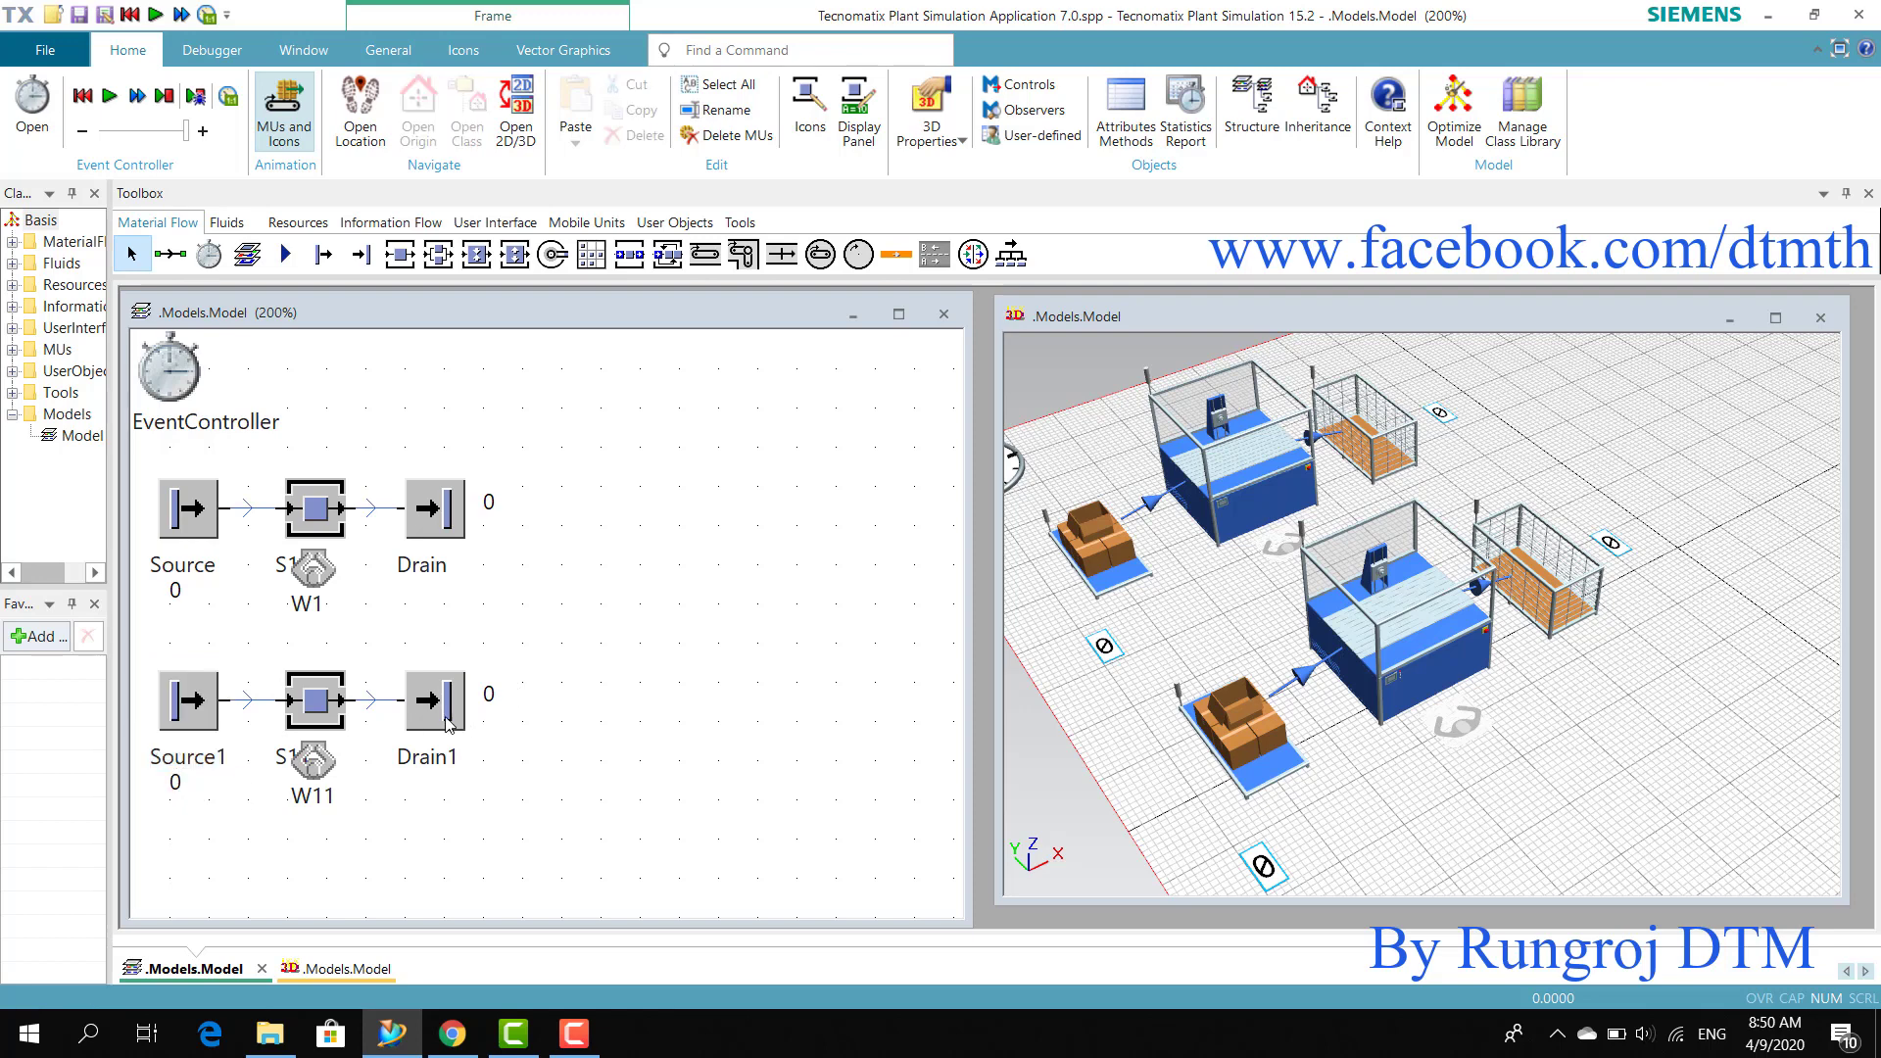
click(431, 720)
drag(430, 720, 509, 702)
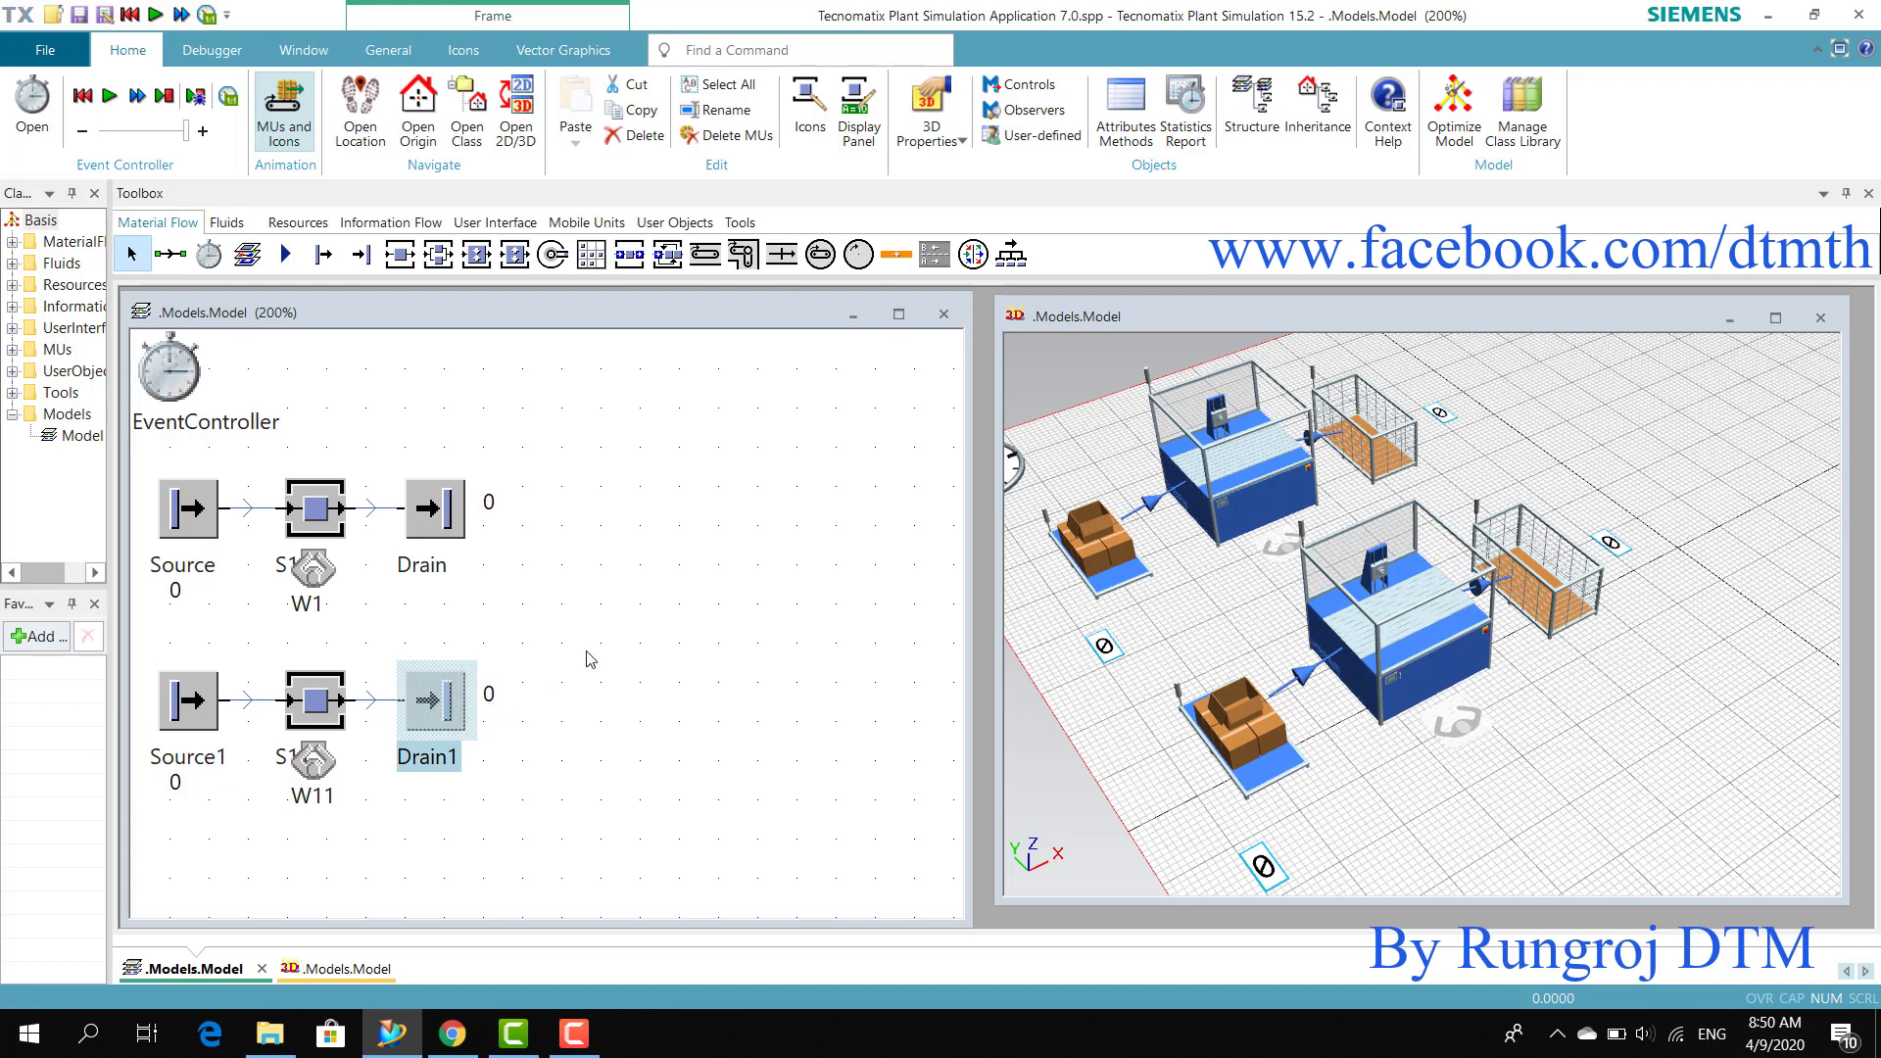
click(590, 658)
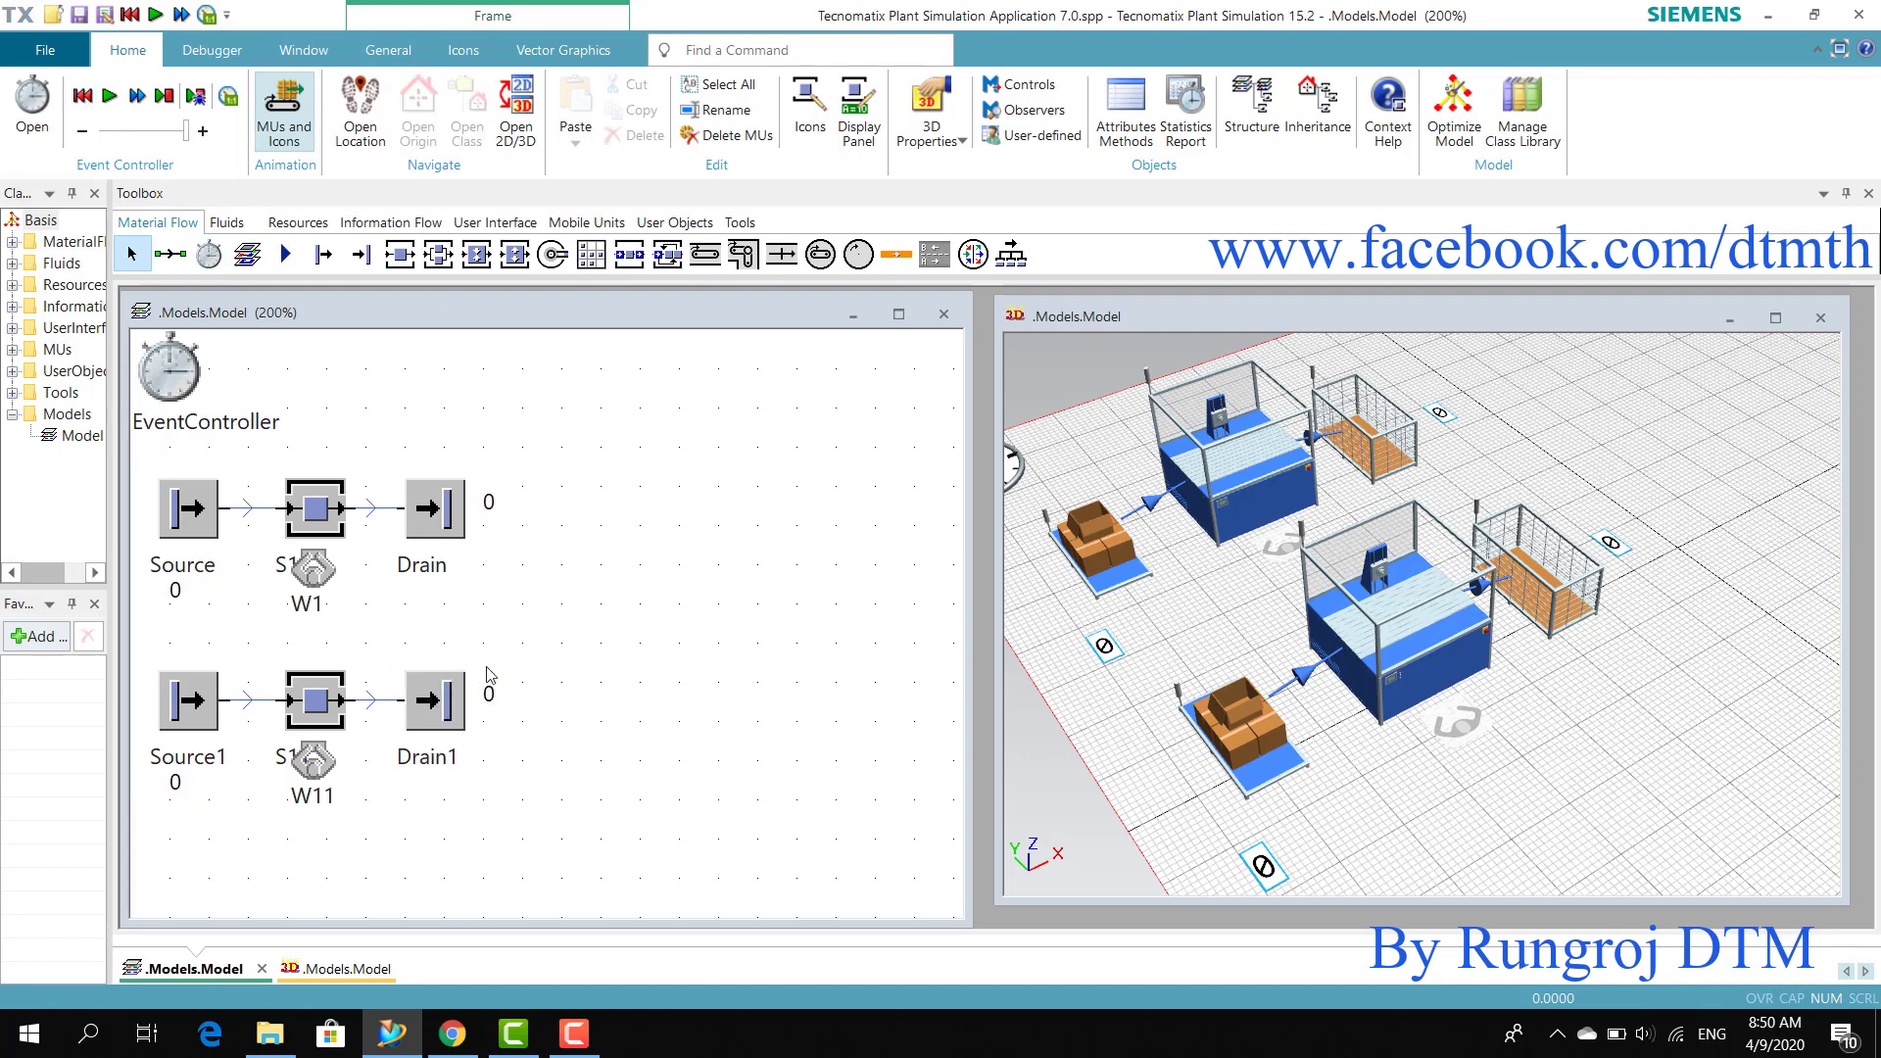
double_click(489, 696)
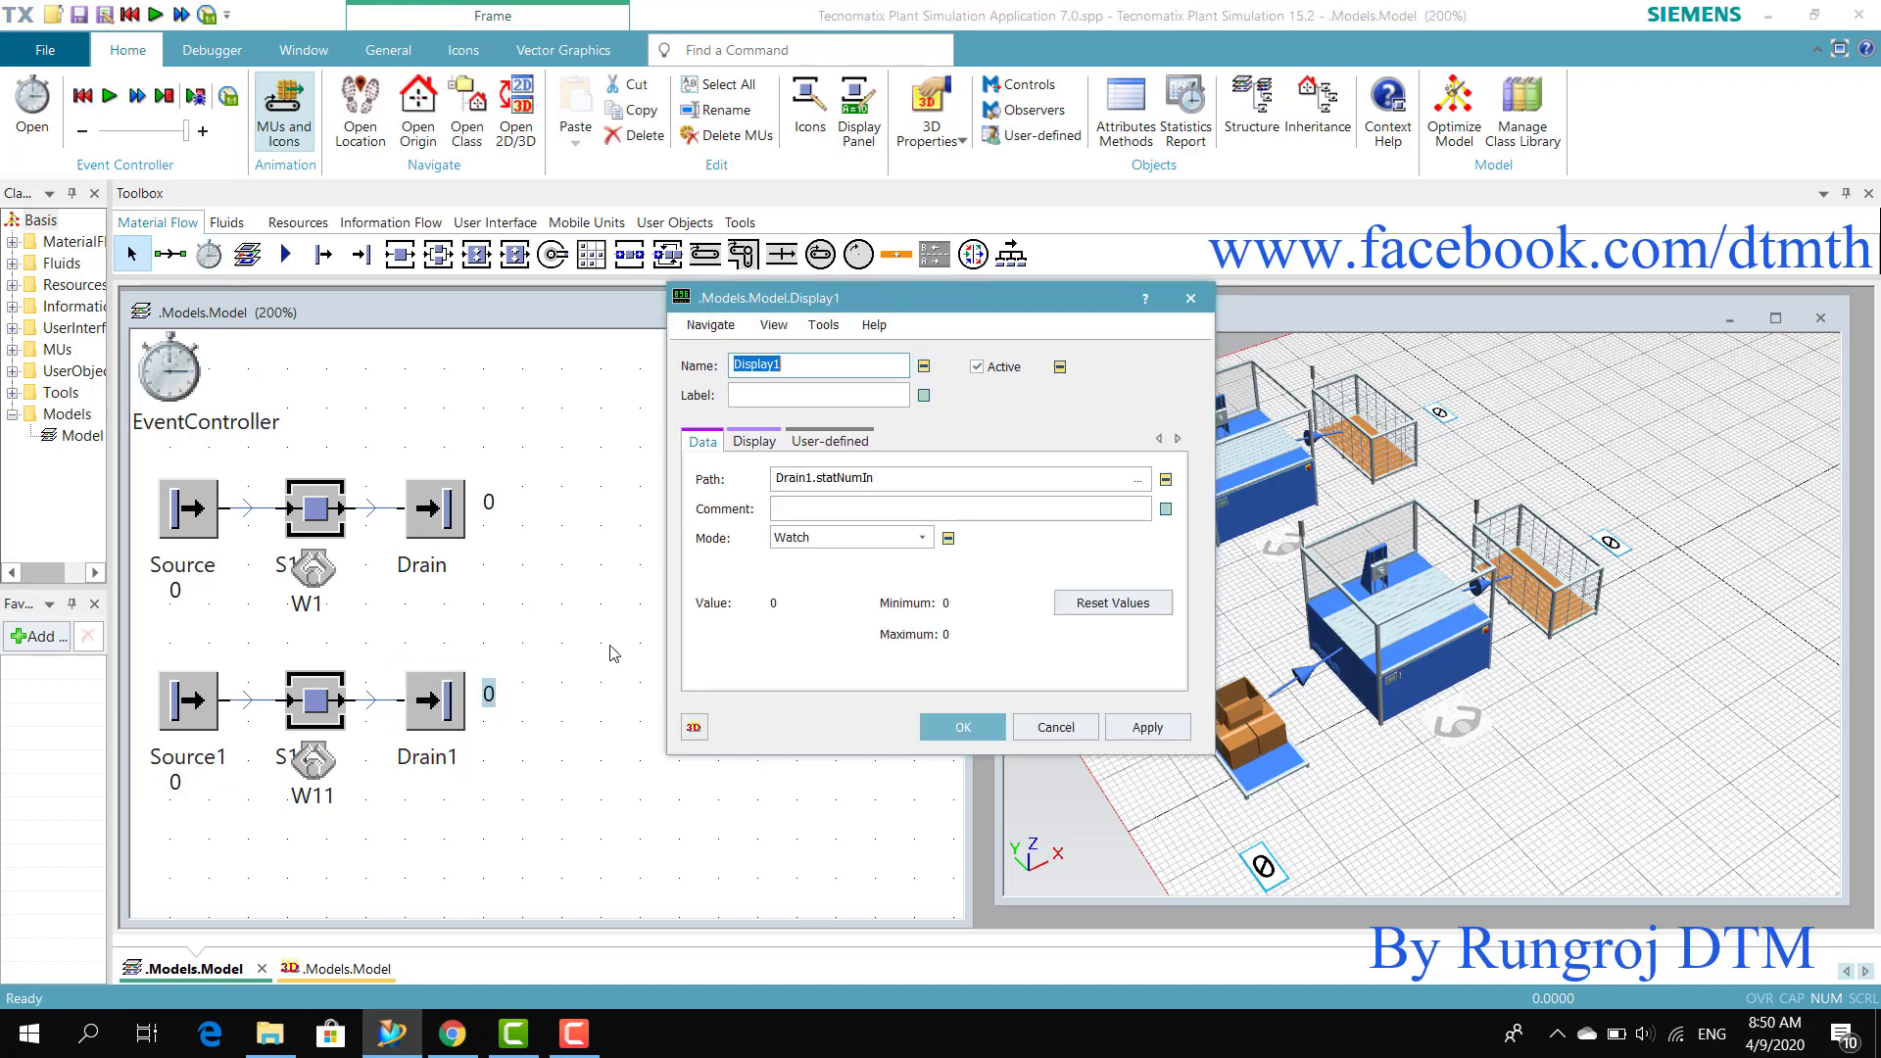
click(806, 484)
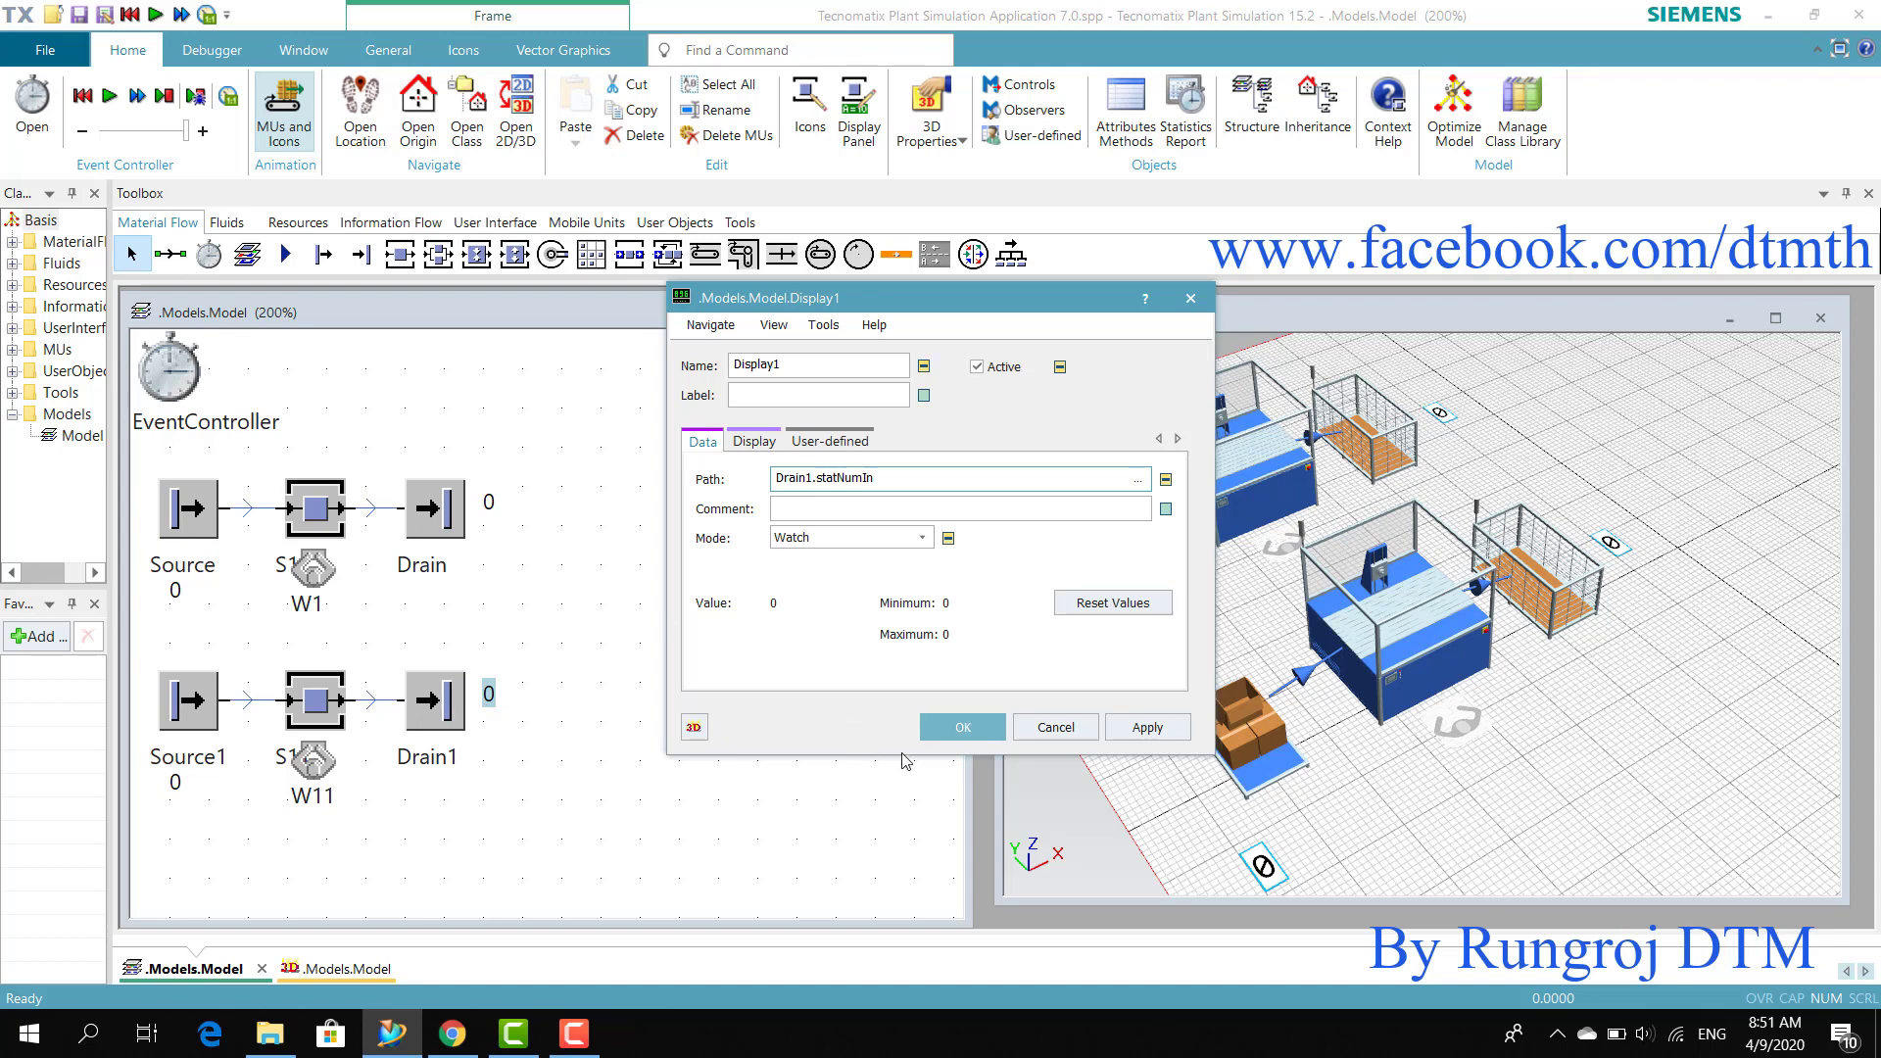
click(963, 727)
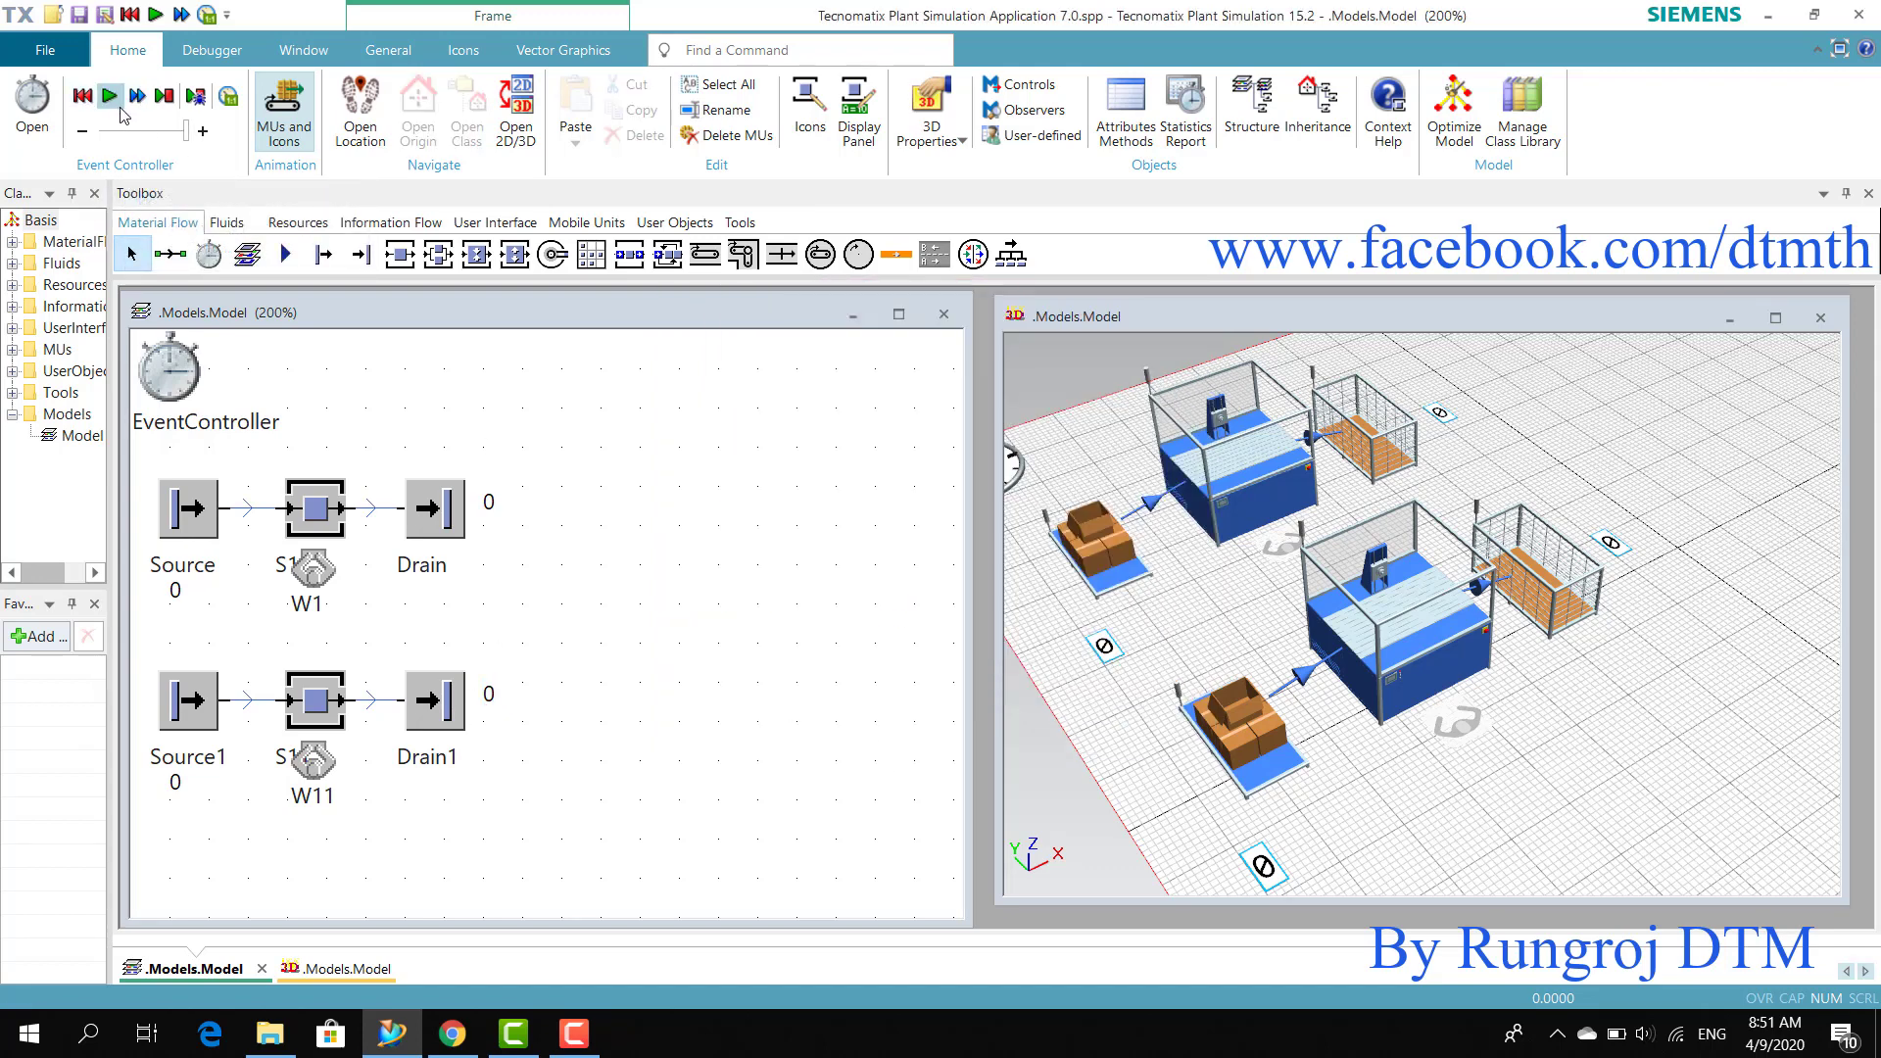
Step: Run the simulation of both lines and compare the output counts displayed beside Drain and Drain1
click(138, 104)
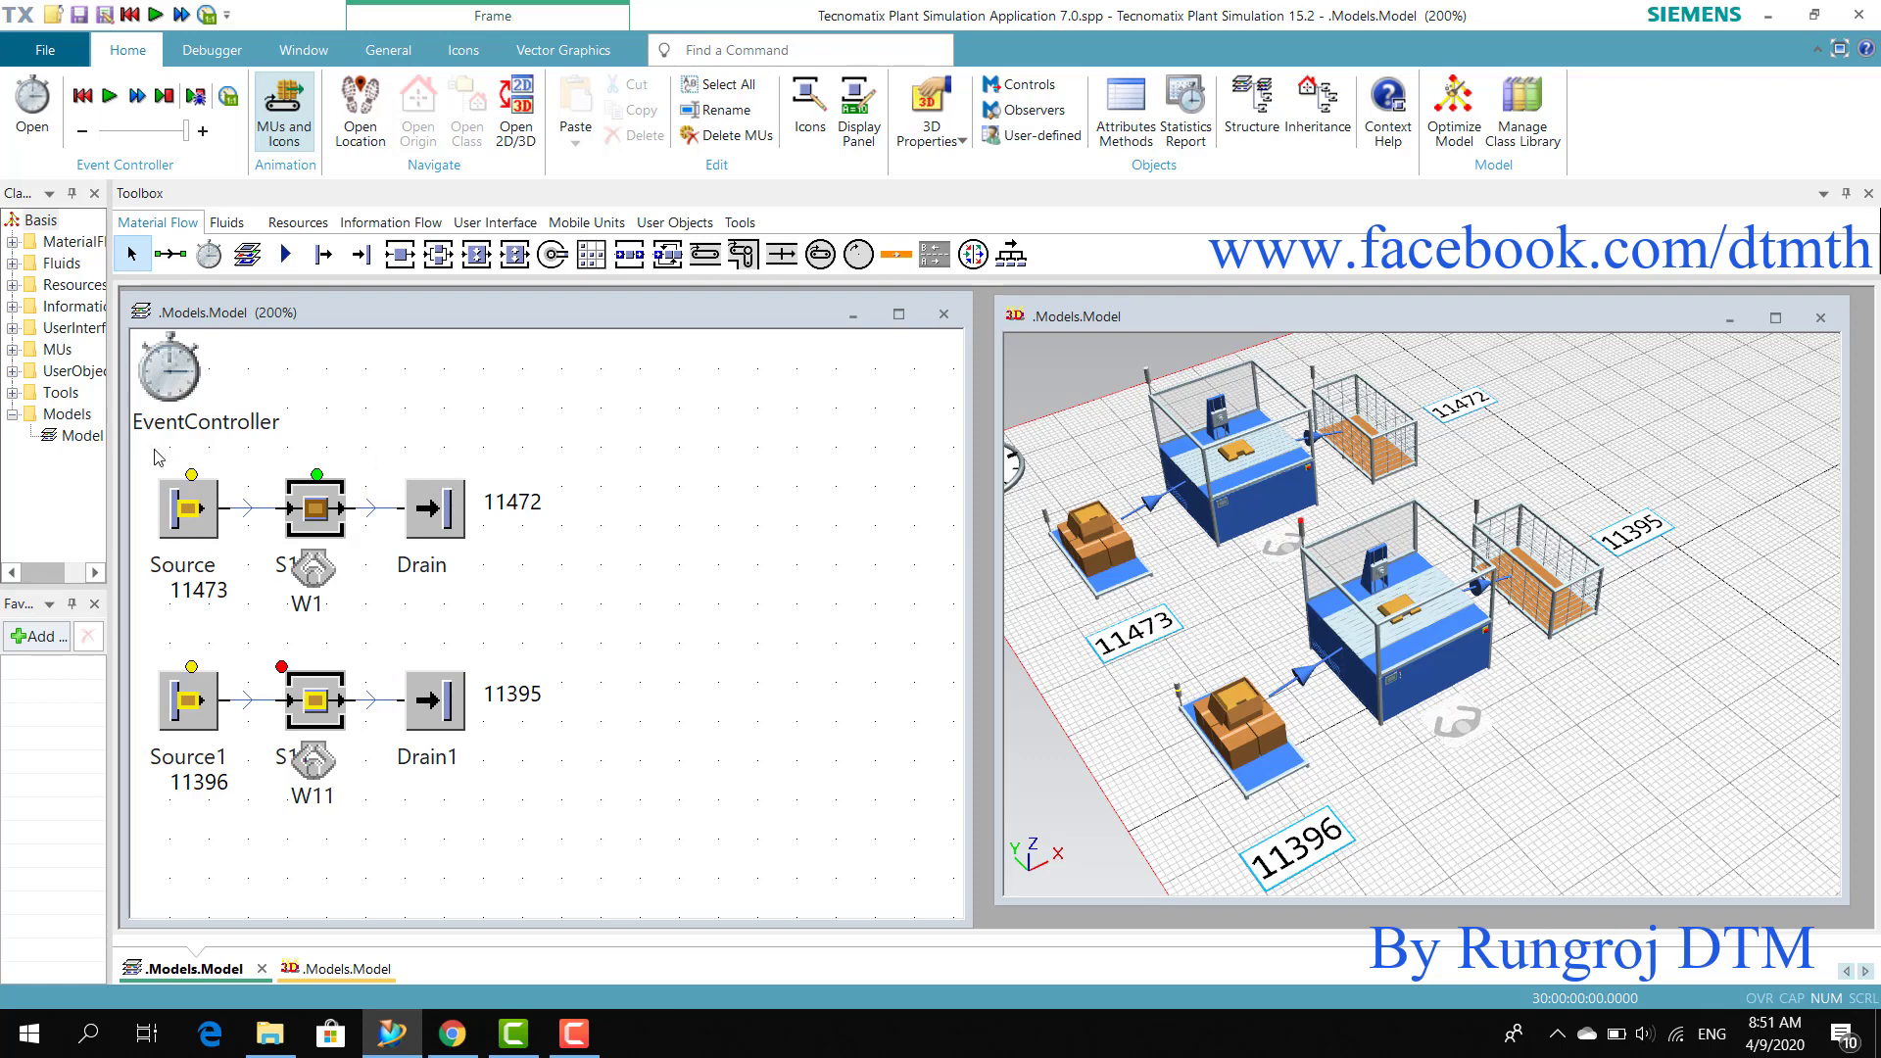
drag(157, 458, 587, 672)
click(600, 651)
drag(154, 647, 594, 811)
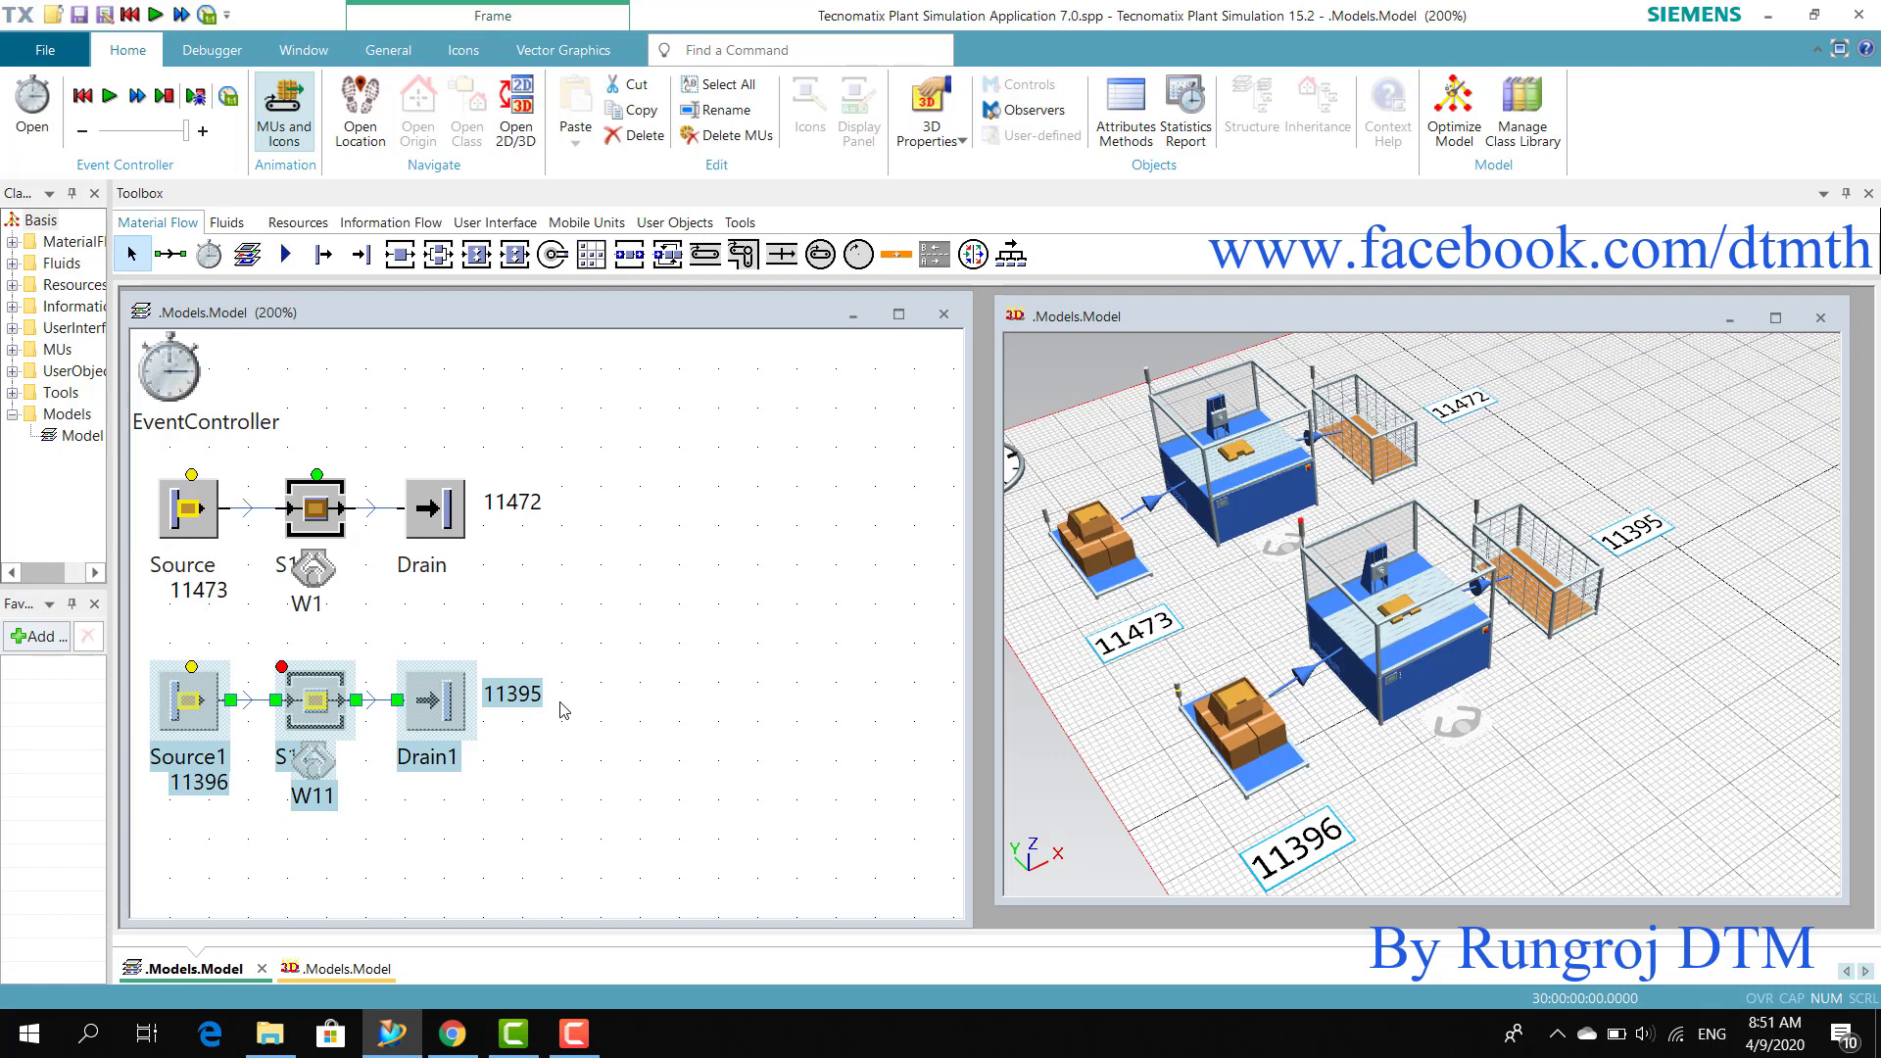
click(639, 659)
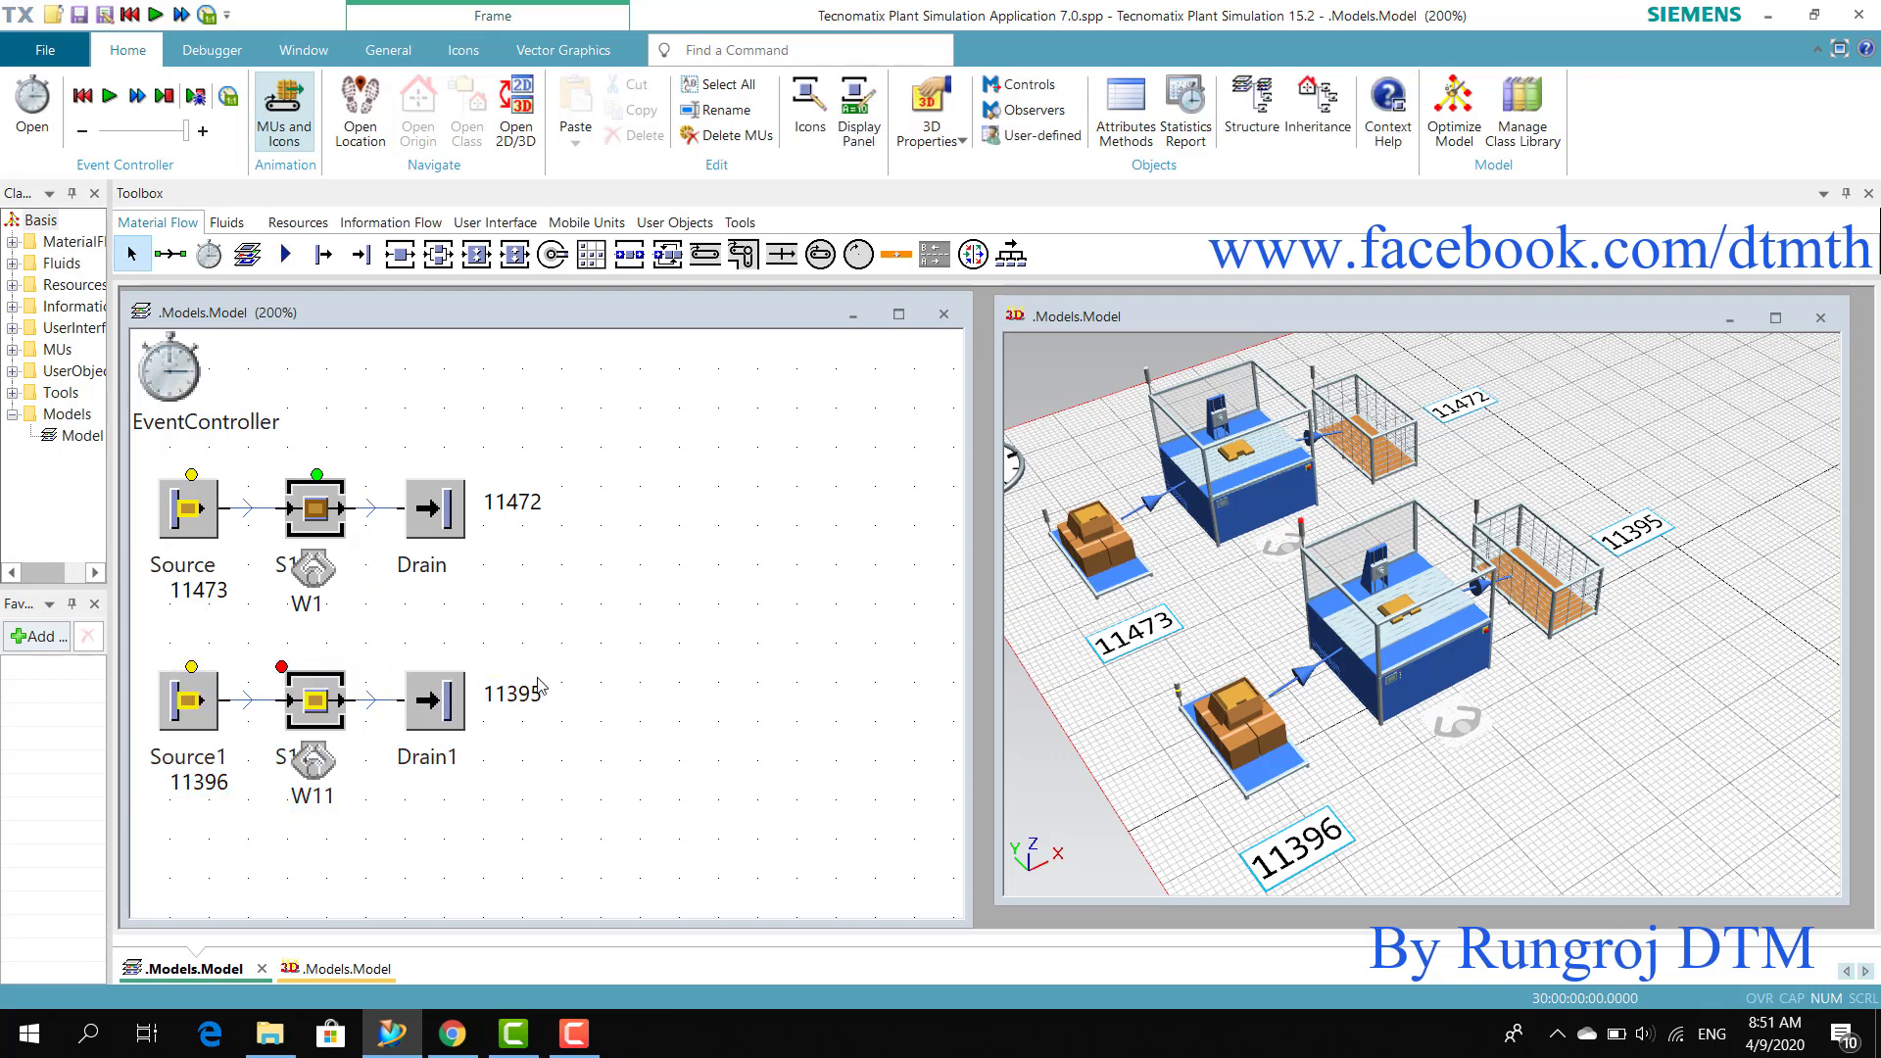
click(514, 504)
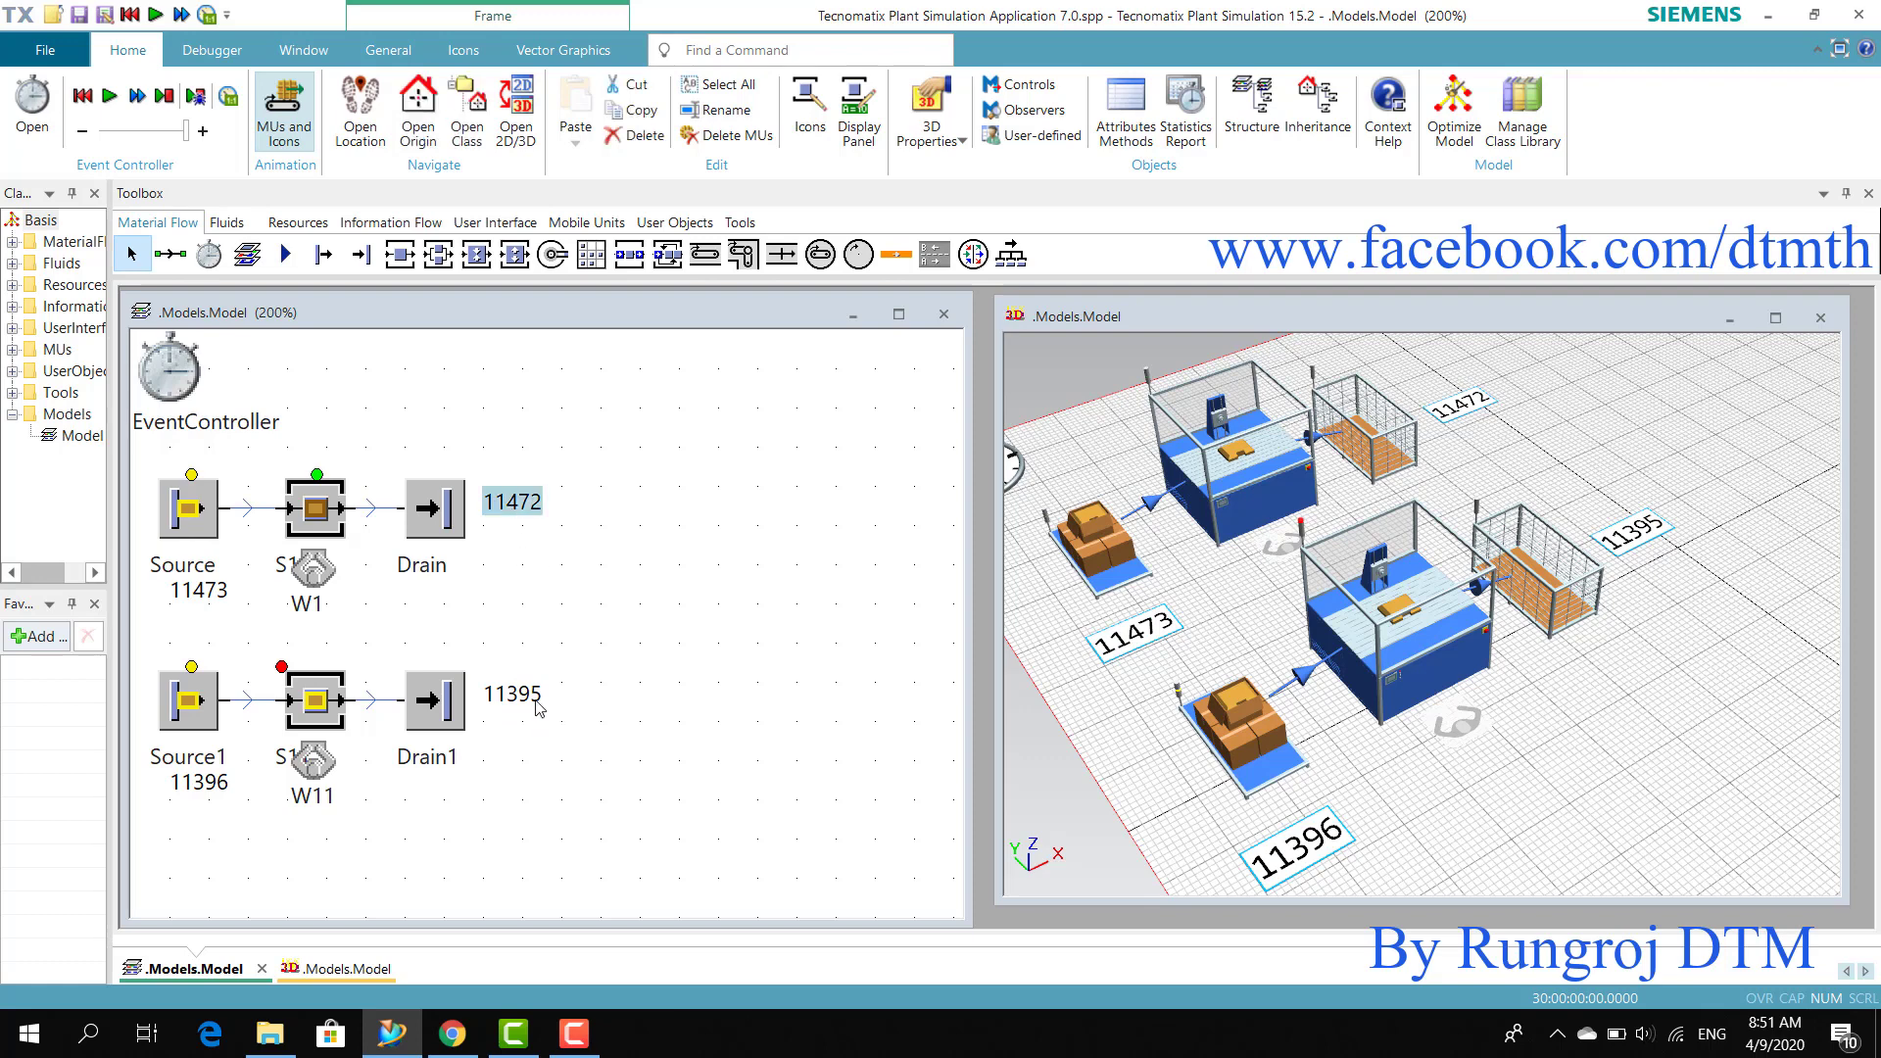
click(538, 697)
click(519, 505)
click(538, 697)
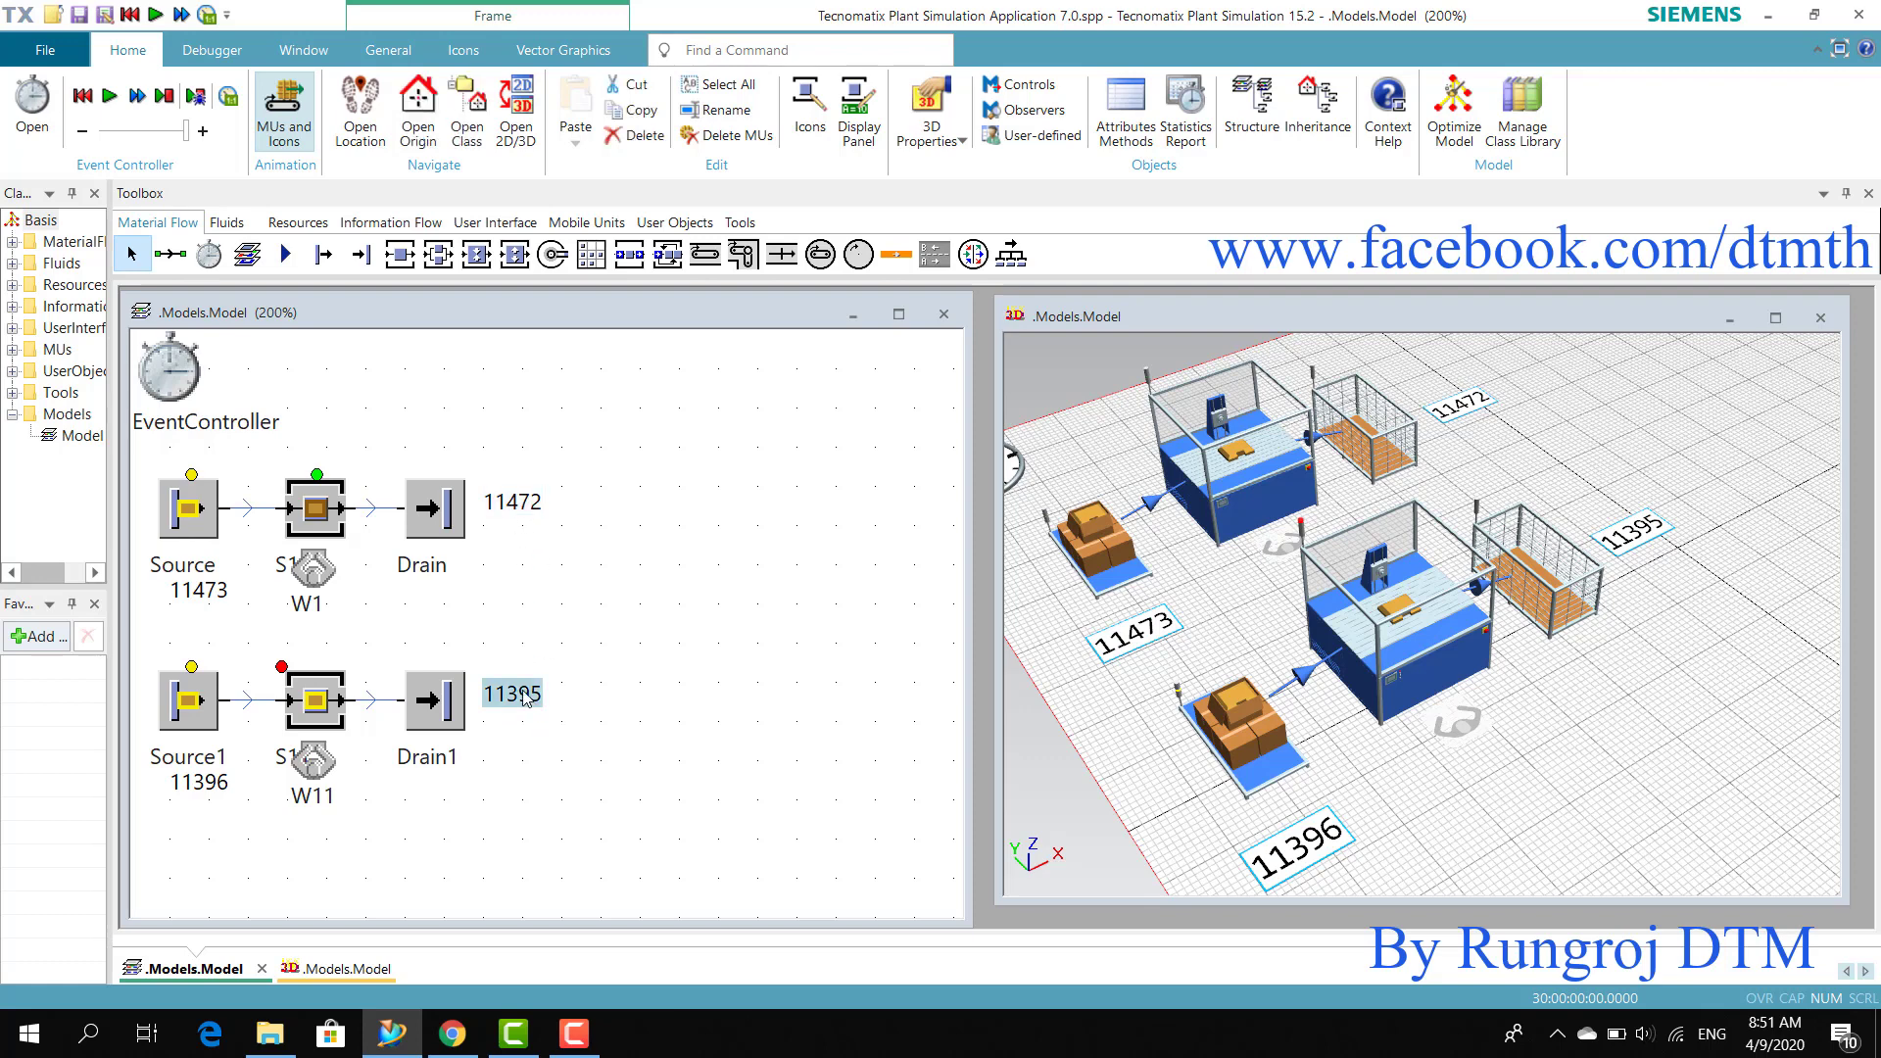
click(514, 508)
click(516, 695)
click(605, 647)
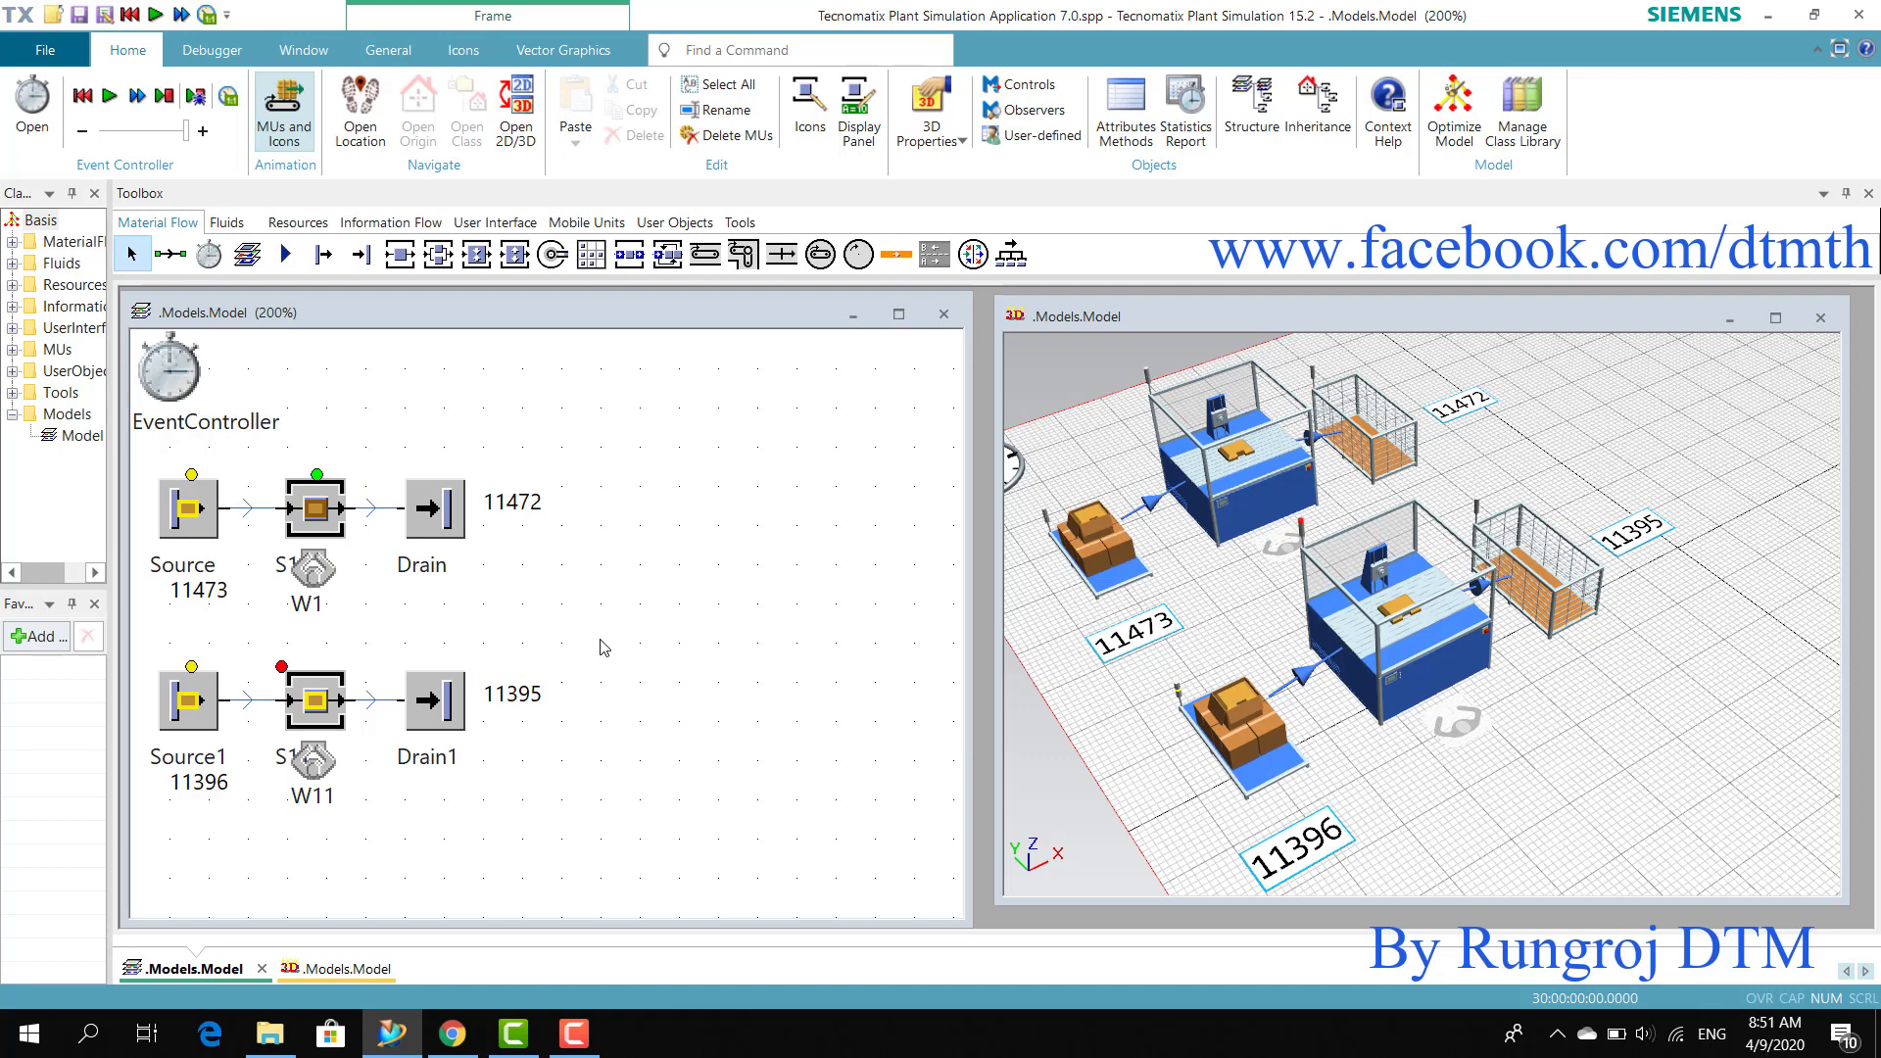
Step: Review the normal-distribution processing time parameters of the duplicated station S11
double_click(345, 693)
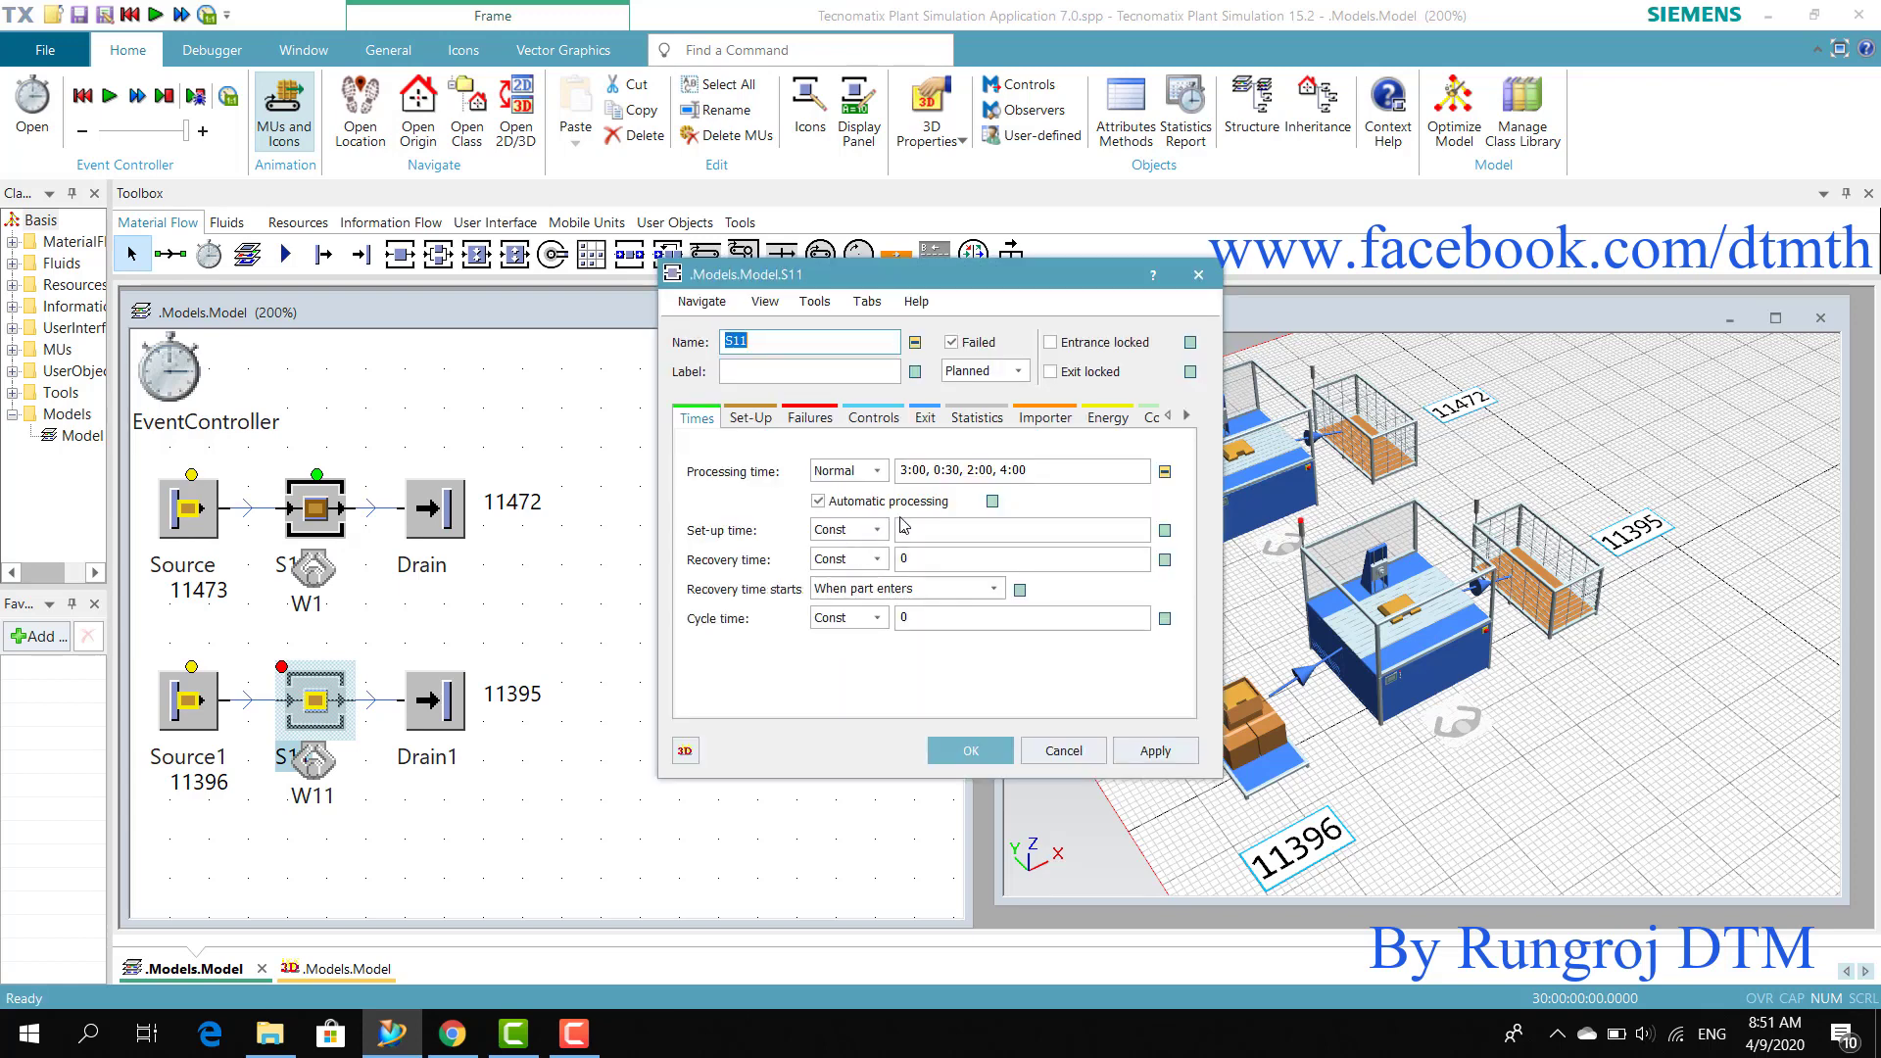
click(927, 473)
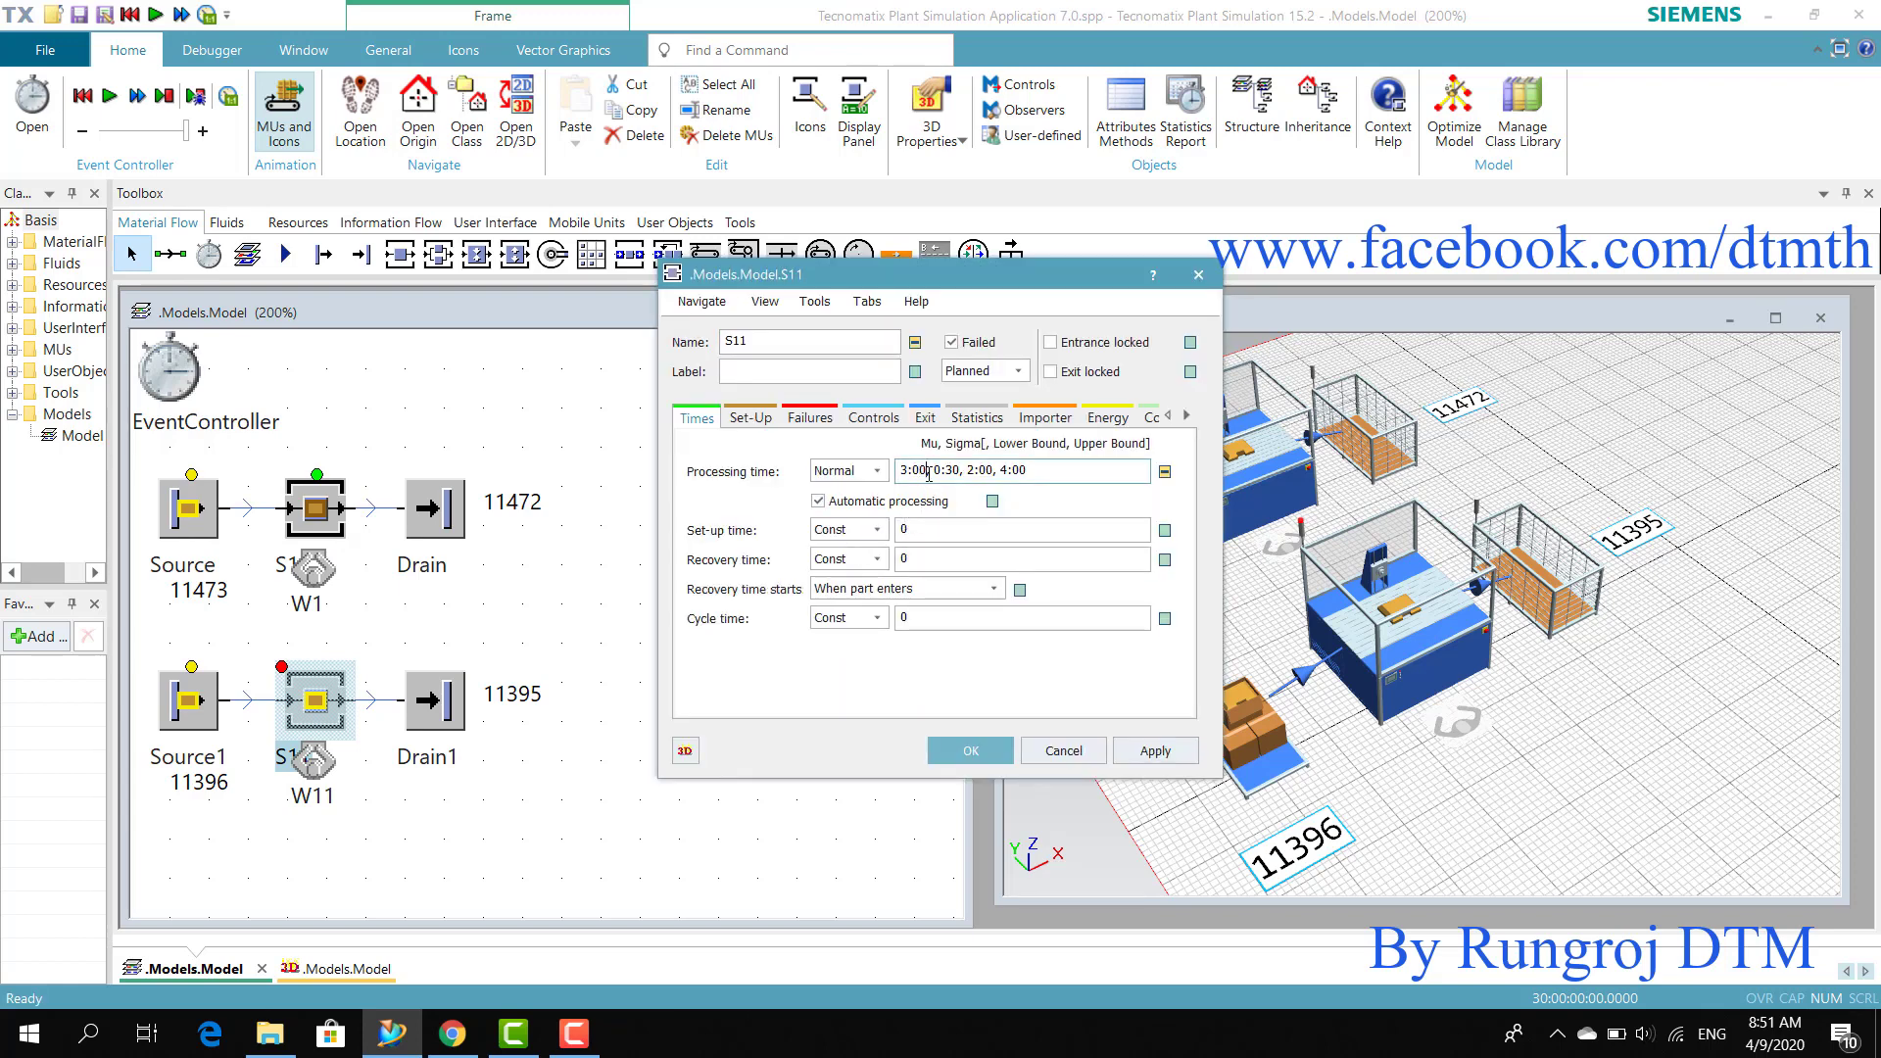
double_click(926, 472)
drag(931, 472, 960, 470)
click(912, 474)
click(970, 750)
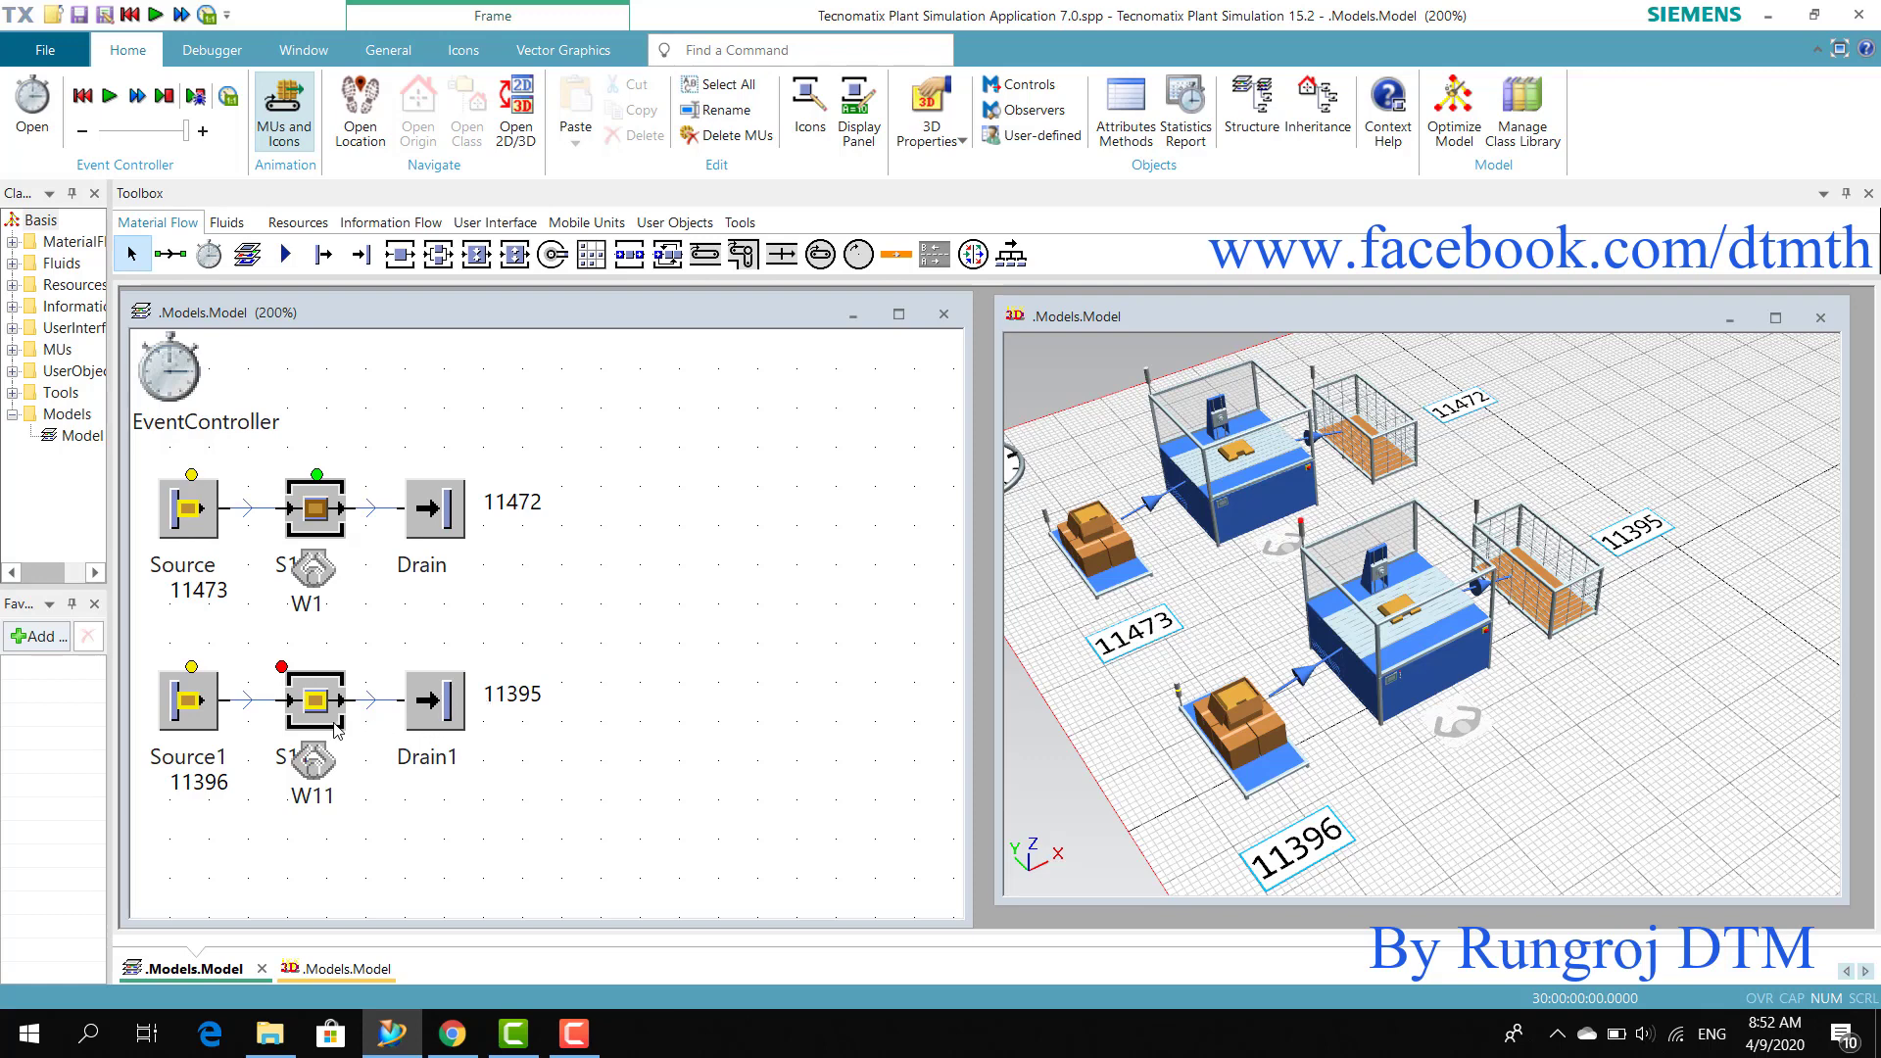
Step: Reset the simulation and check the random seed value of station S1, leaving its settings without changes
mouse_move(335, 729)
click(98, 99)
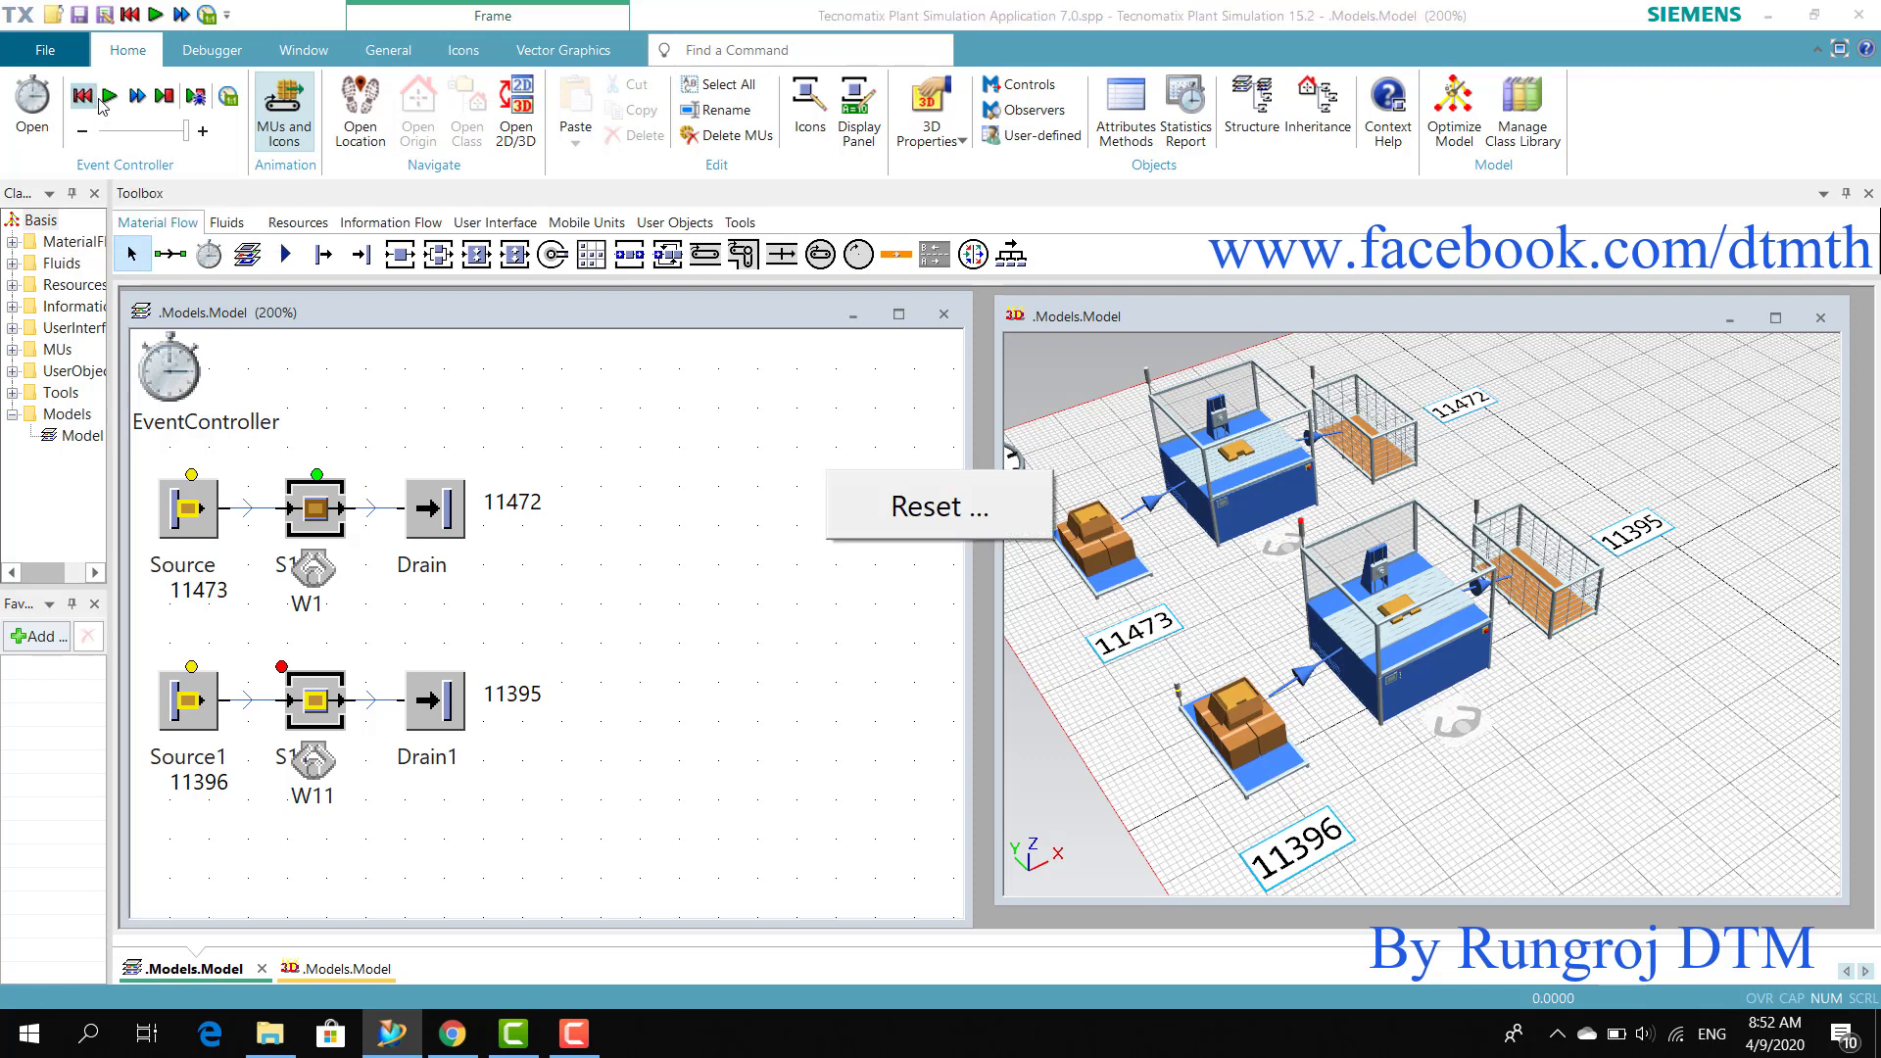
click(336, 525)
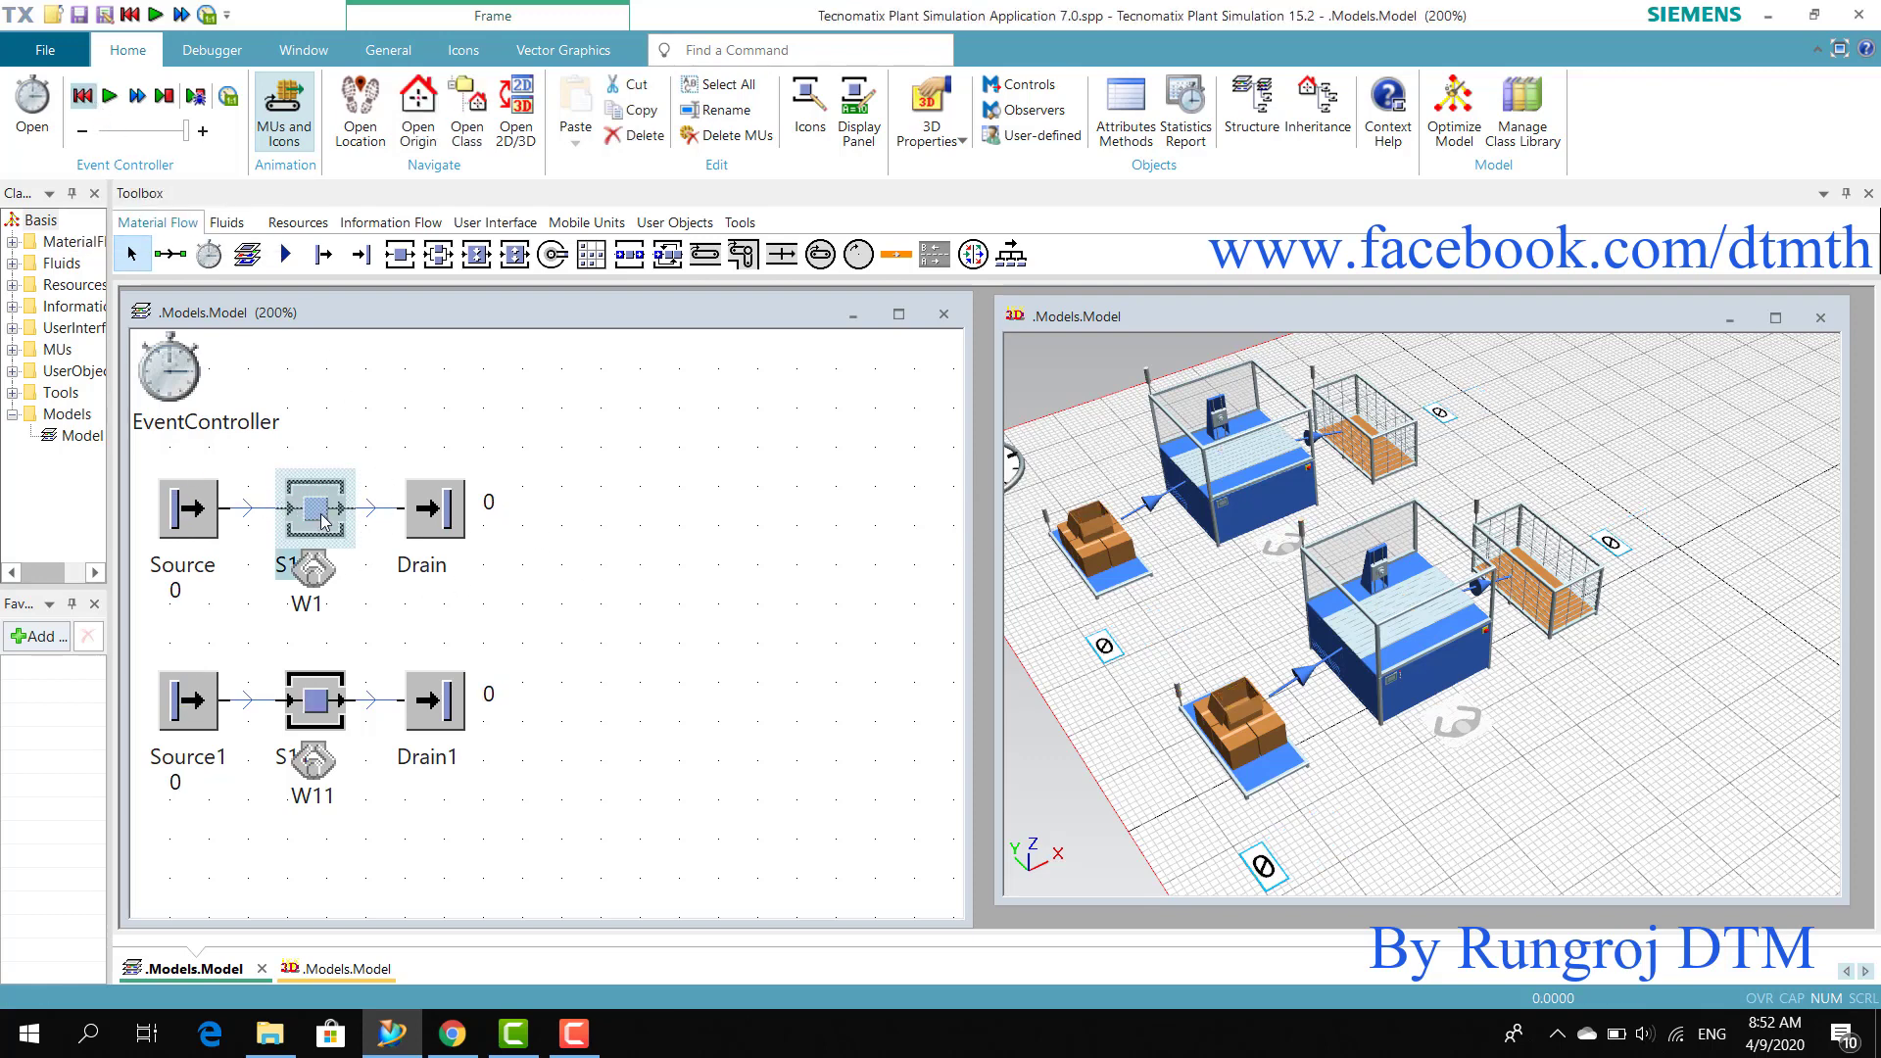
double_click(323, 521)
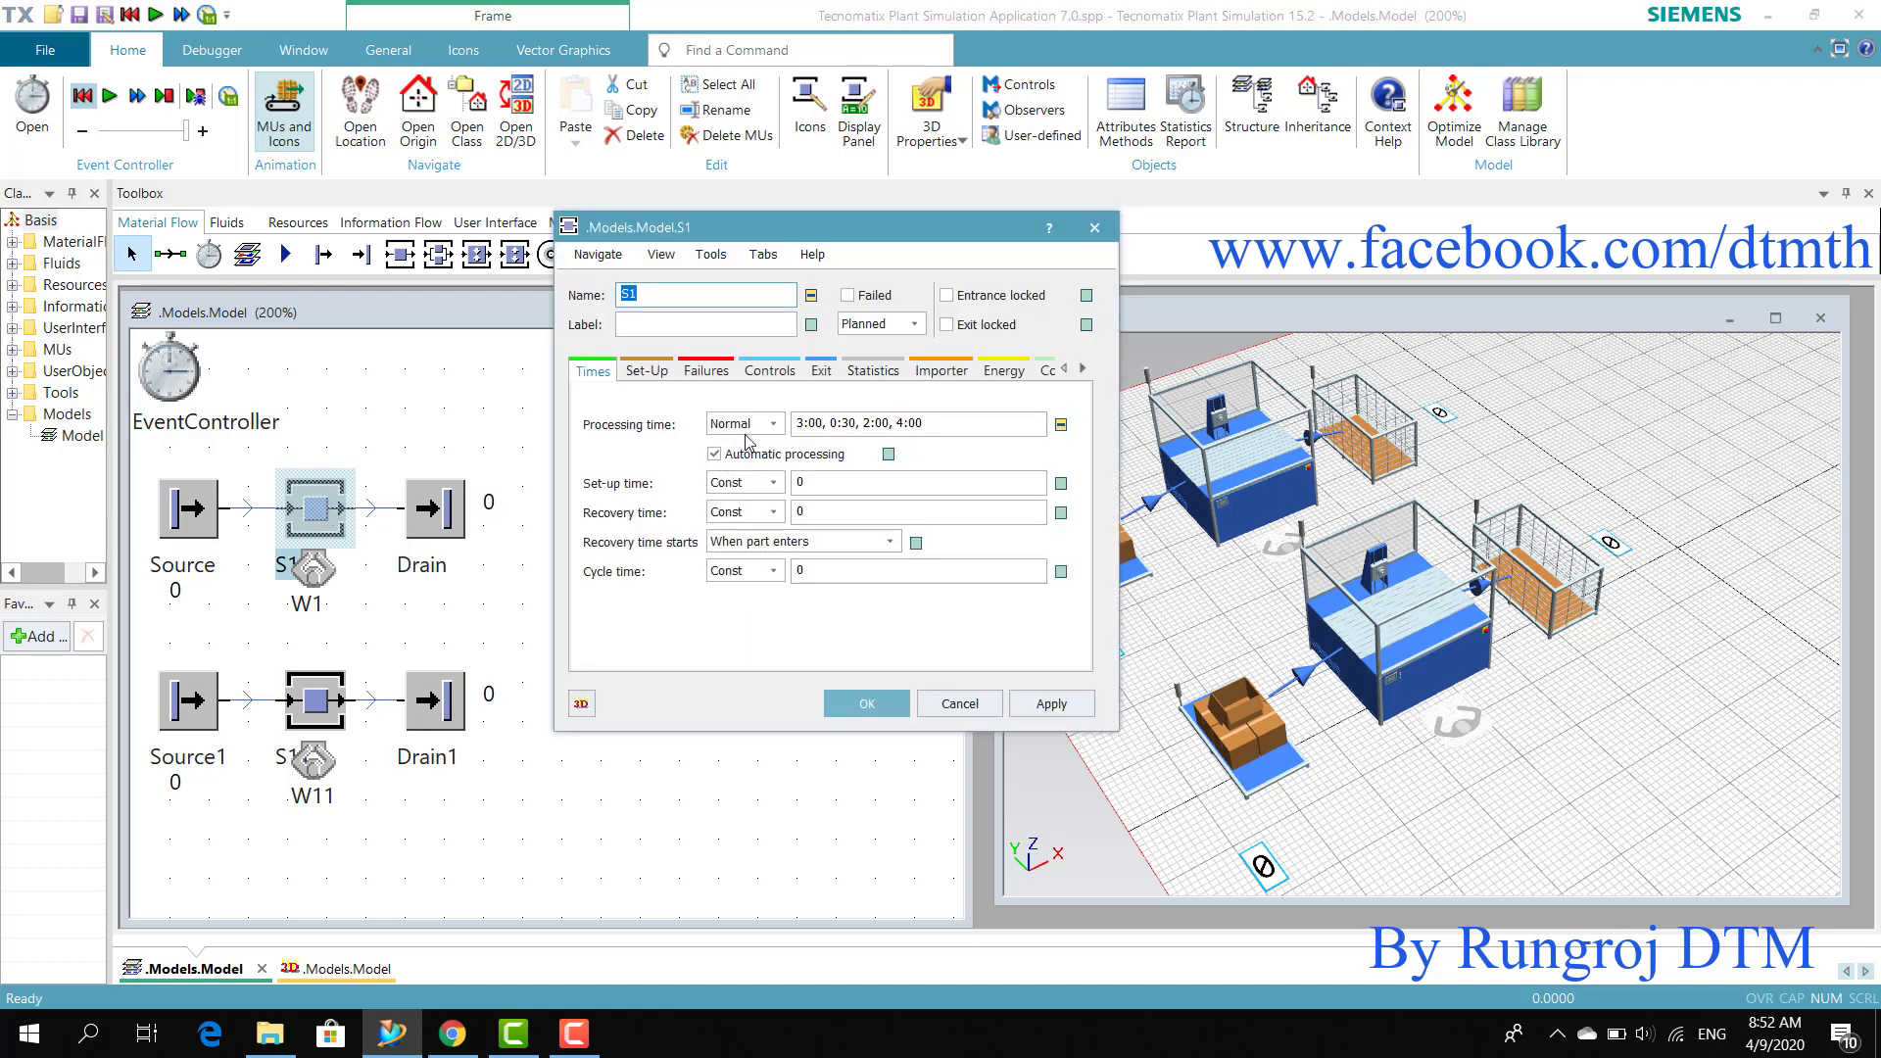
click(711, 255)
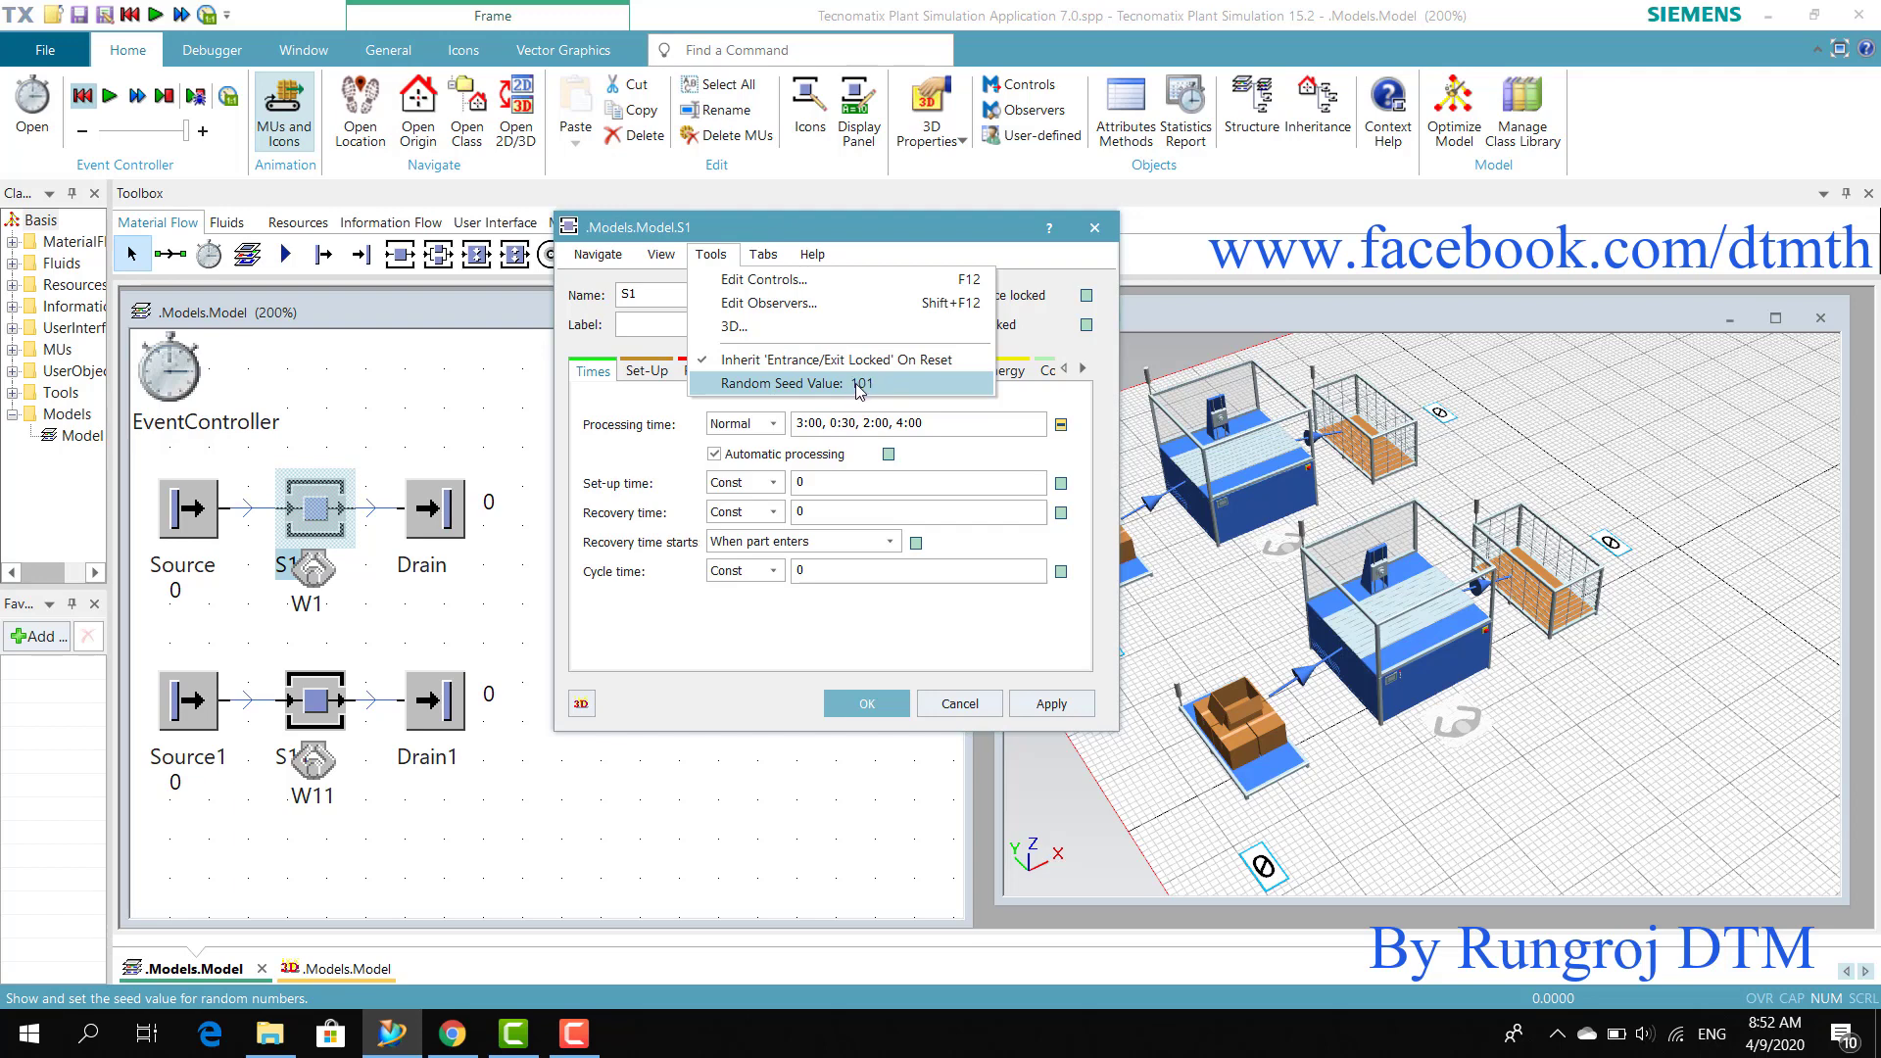
click(476, 588)
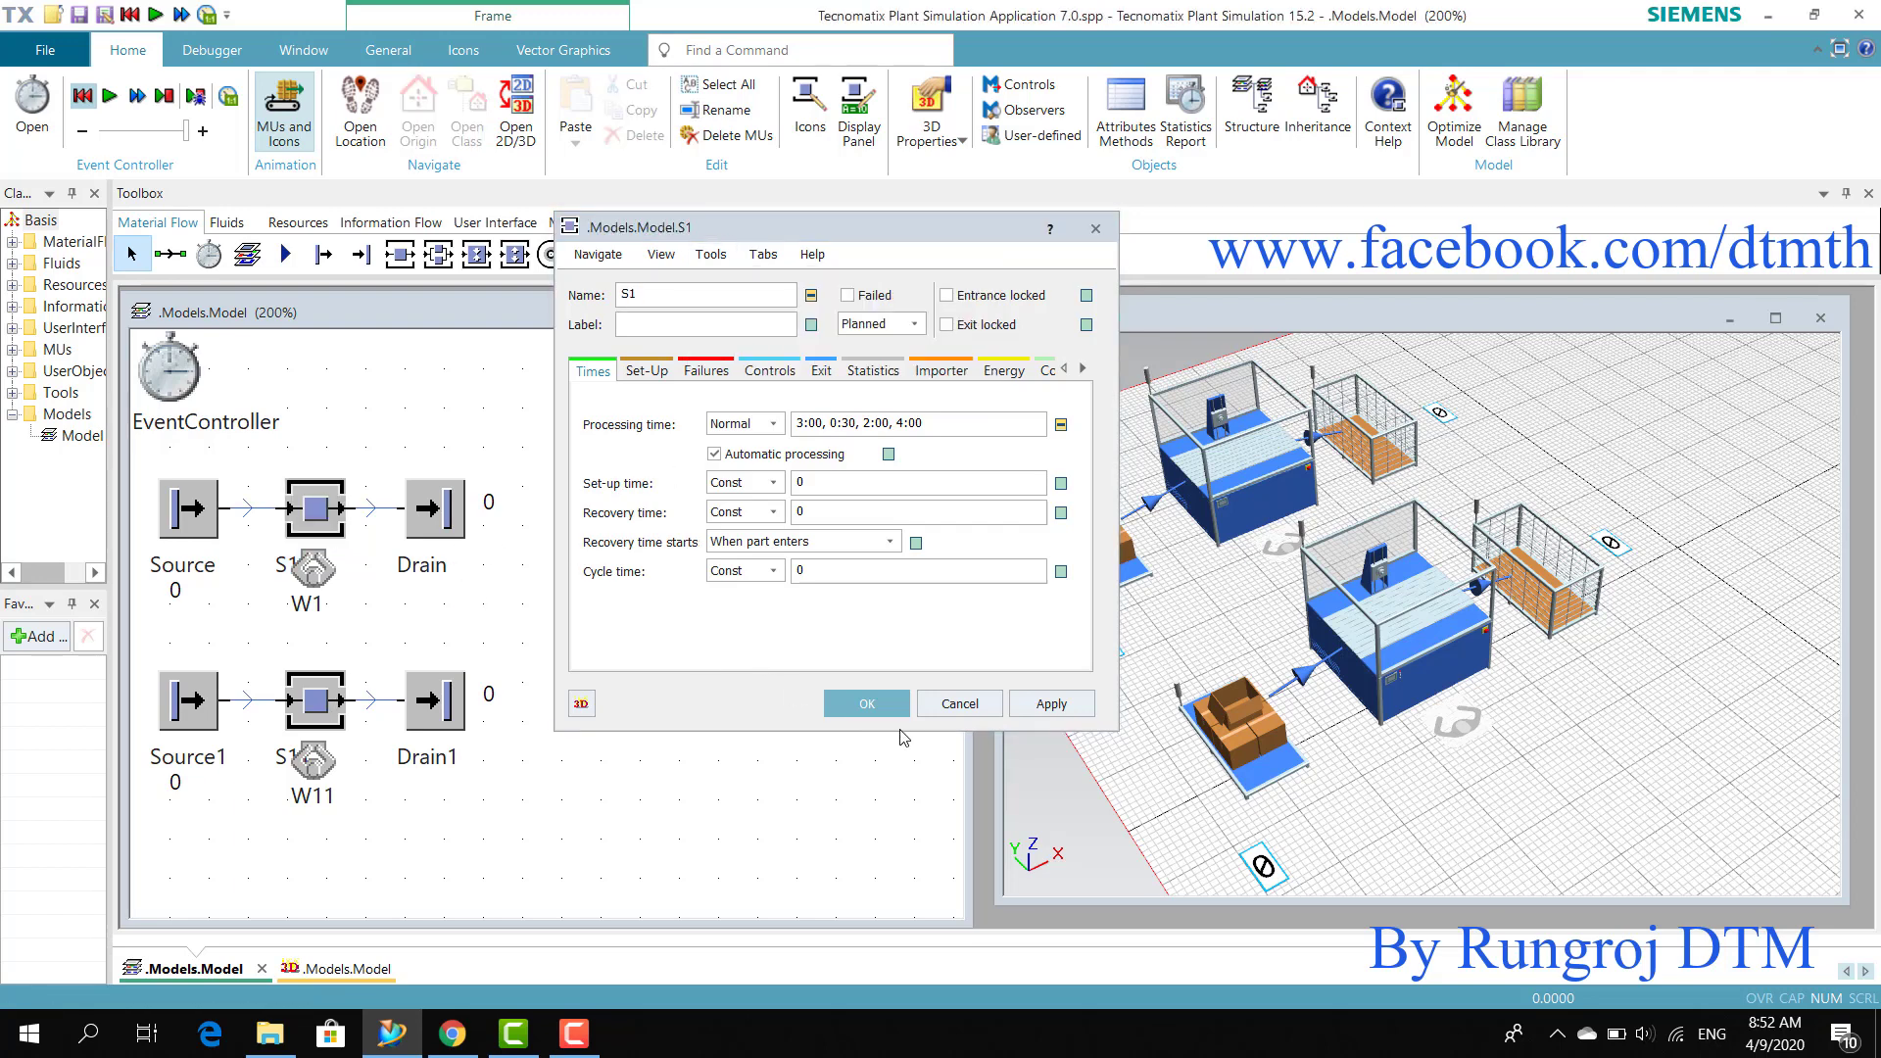
click(944, 705)
Step: Check the random seed value of the duplicated station S11 in its edit prompt
double_click(314, 700)
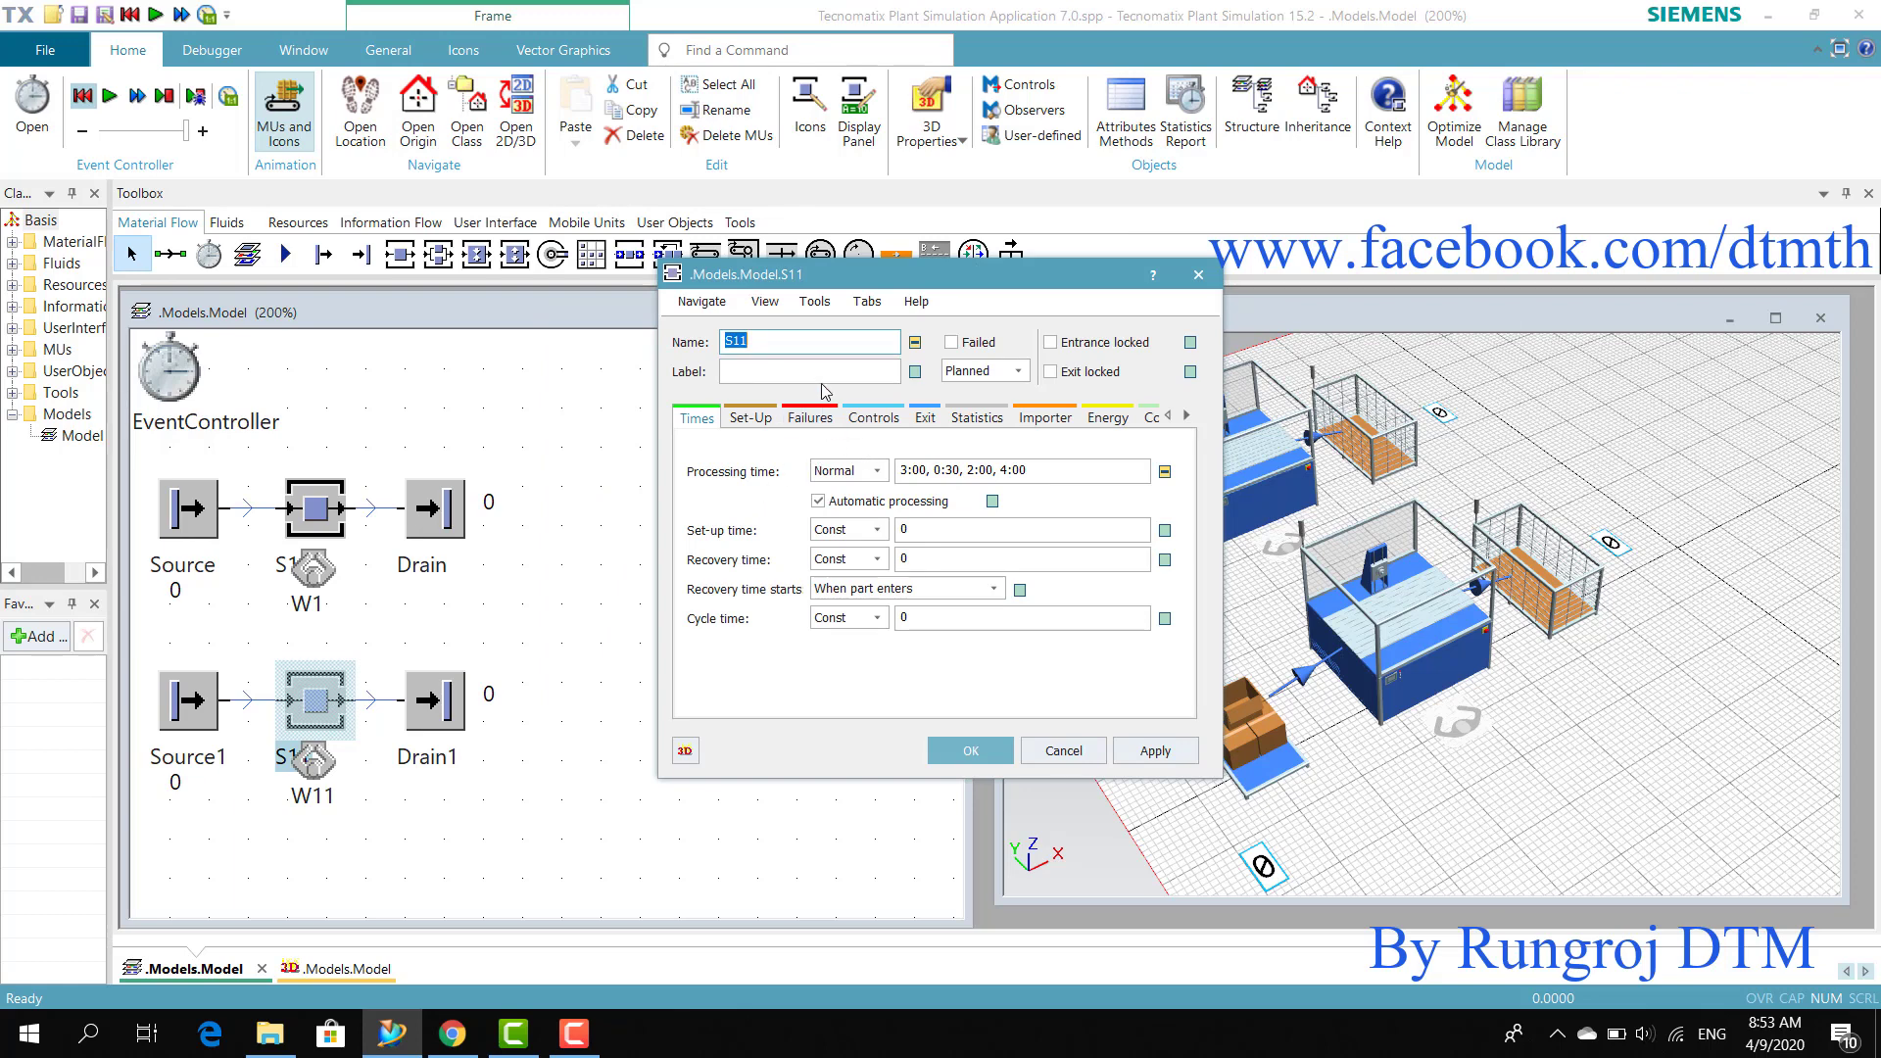
click(814, 300)
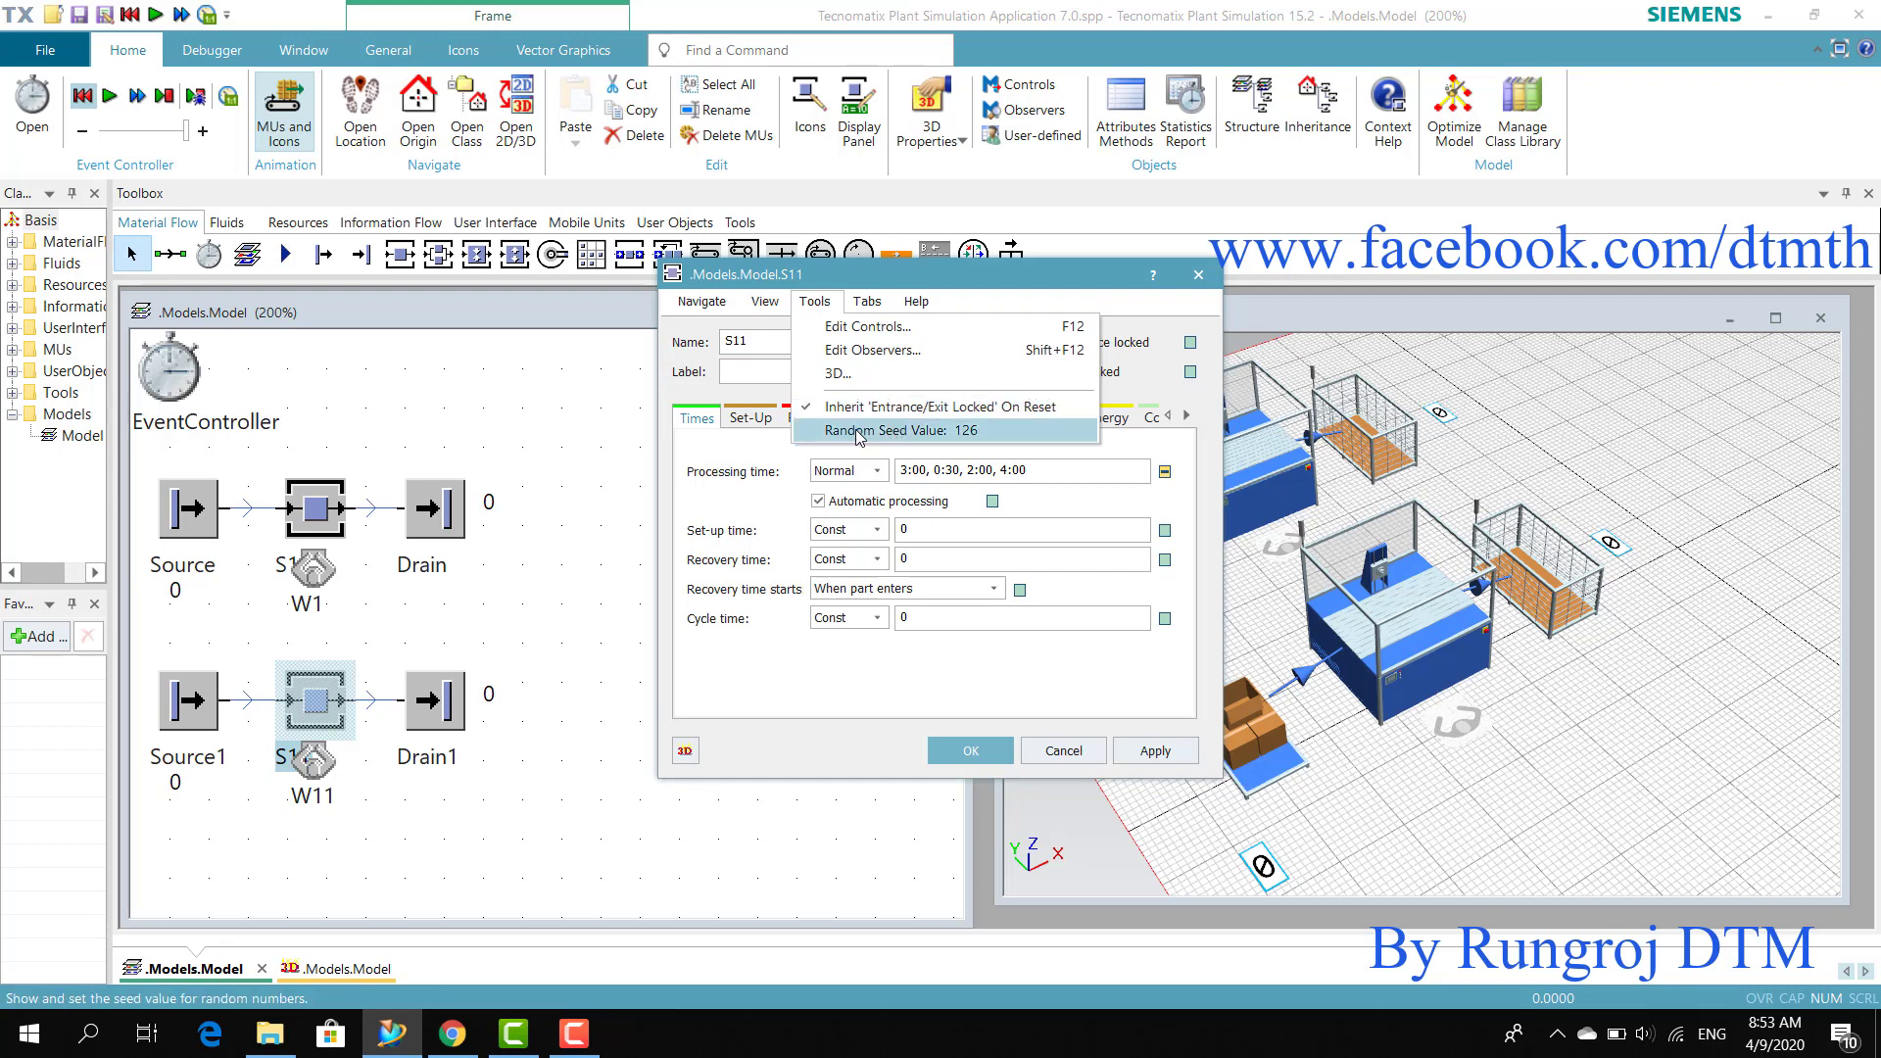
click(984, 434)
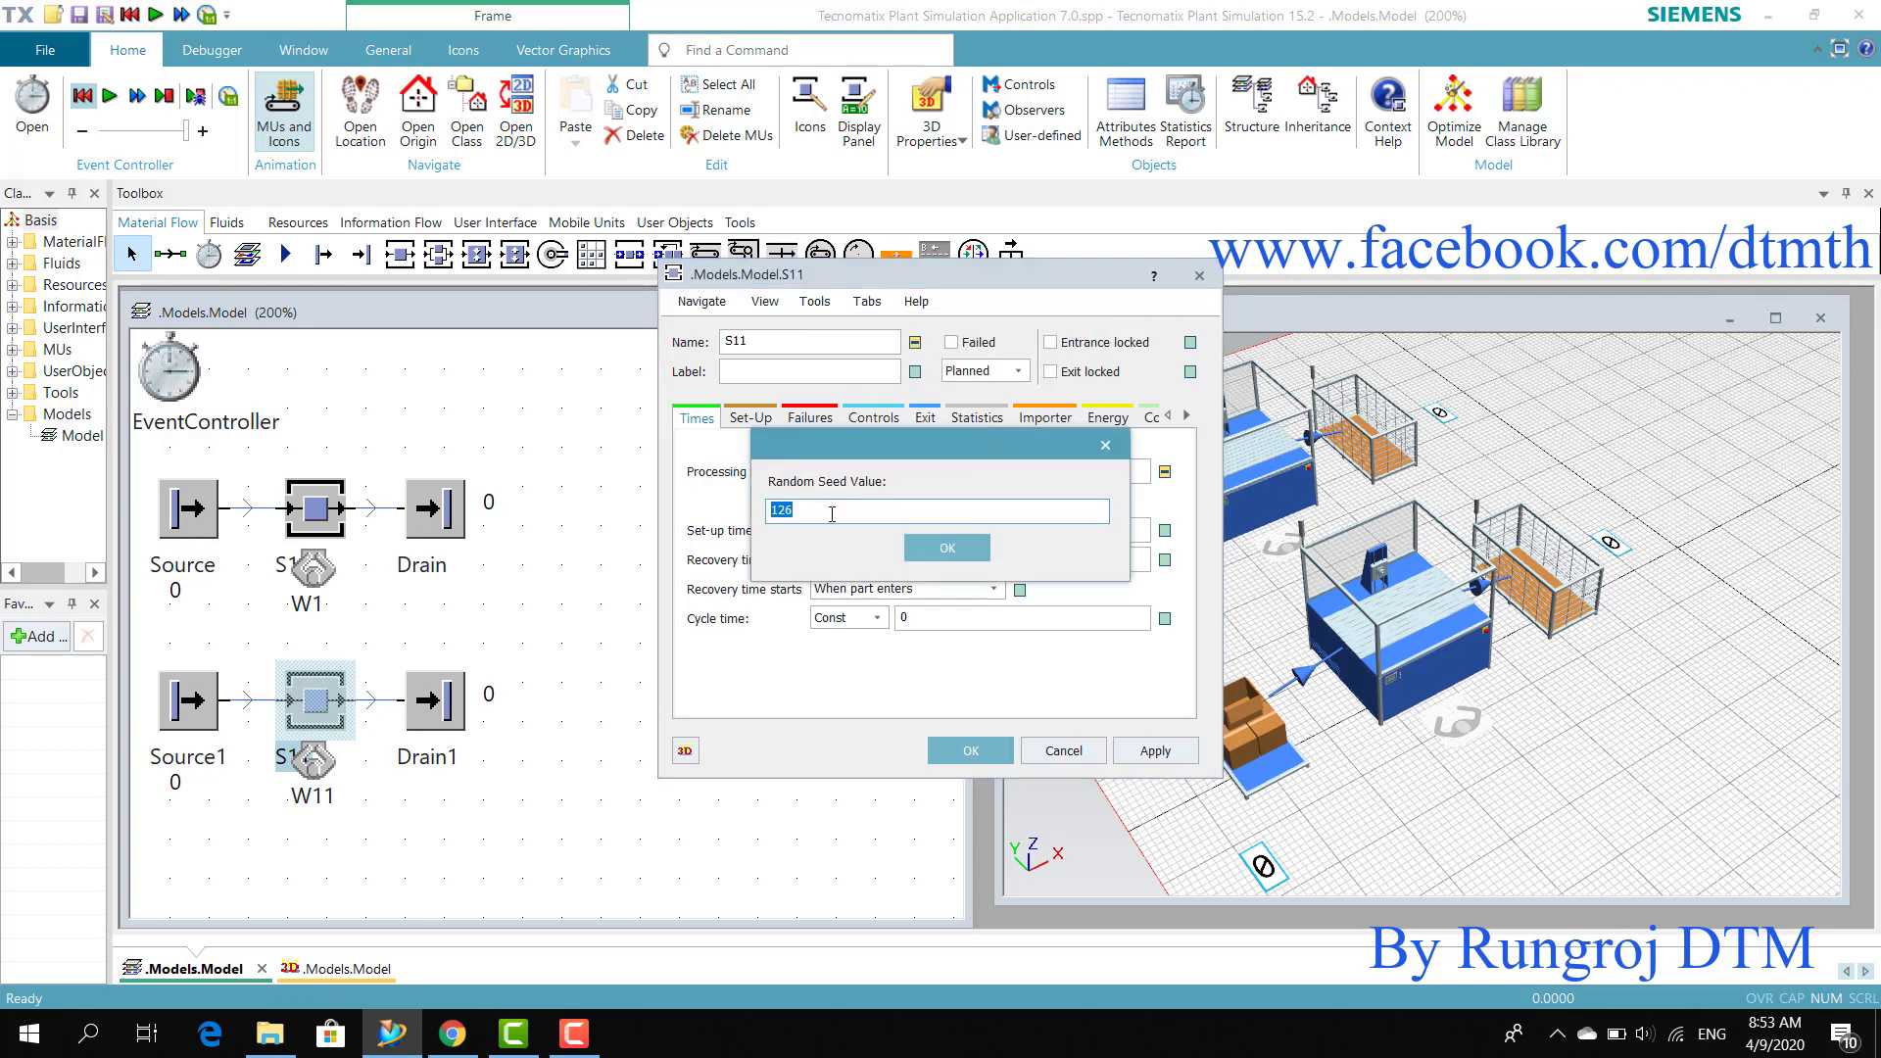
click(831, 513)
click(946, 547)
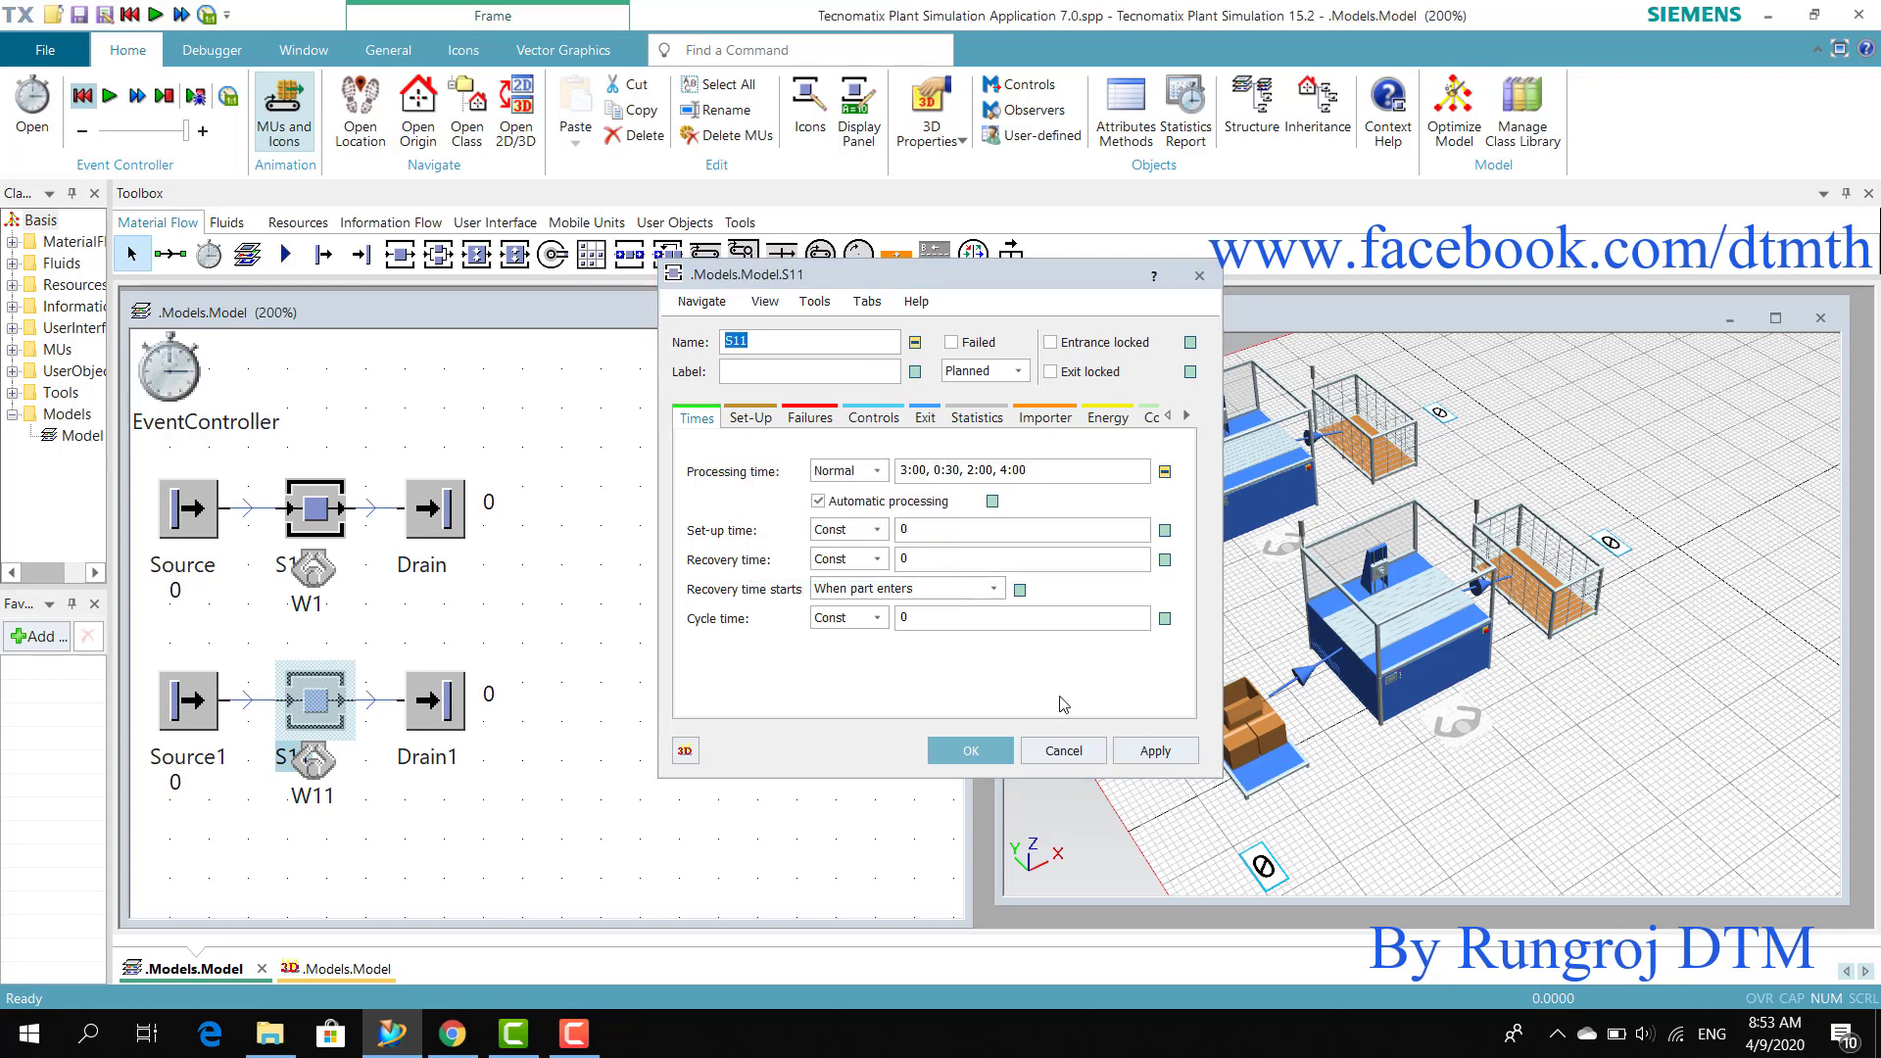
Step: Apply the settings of the duplicated station S11 and close its dialog
click(1153, 748)
click(994, 753)
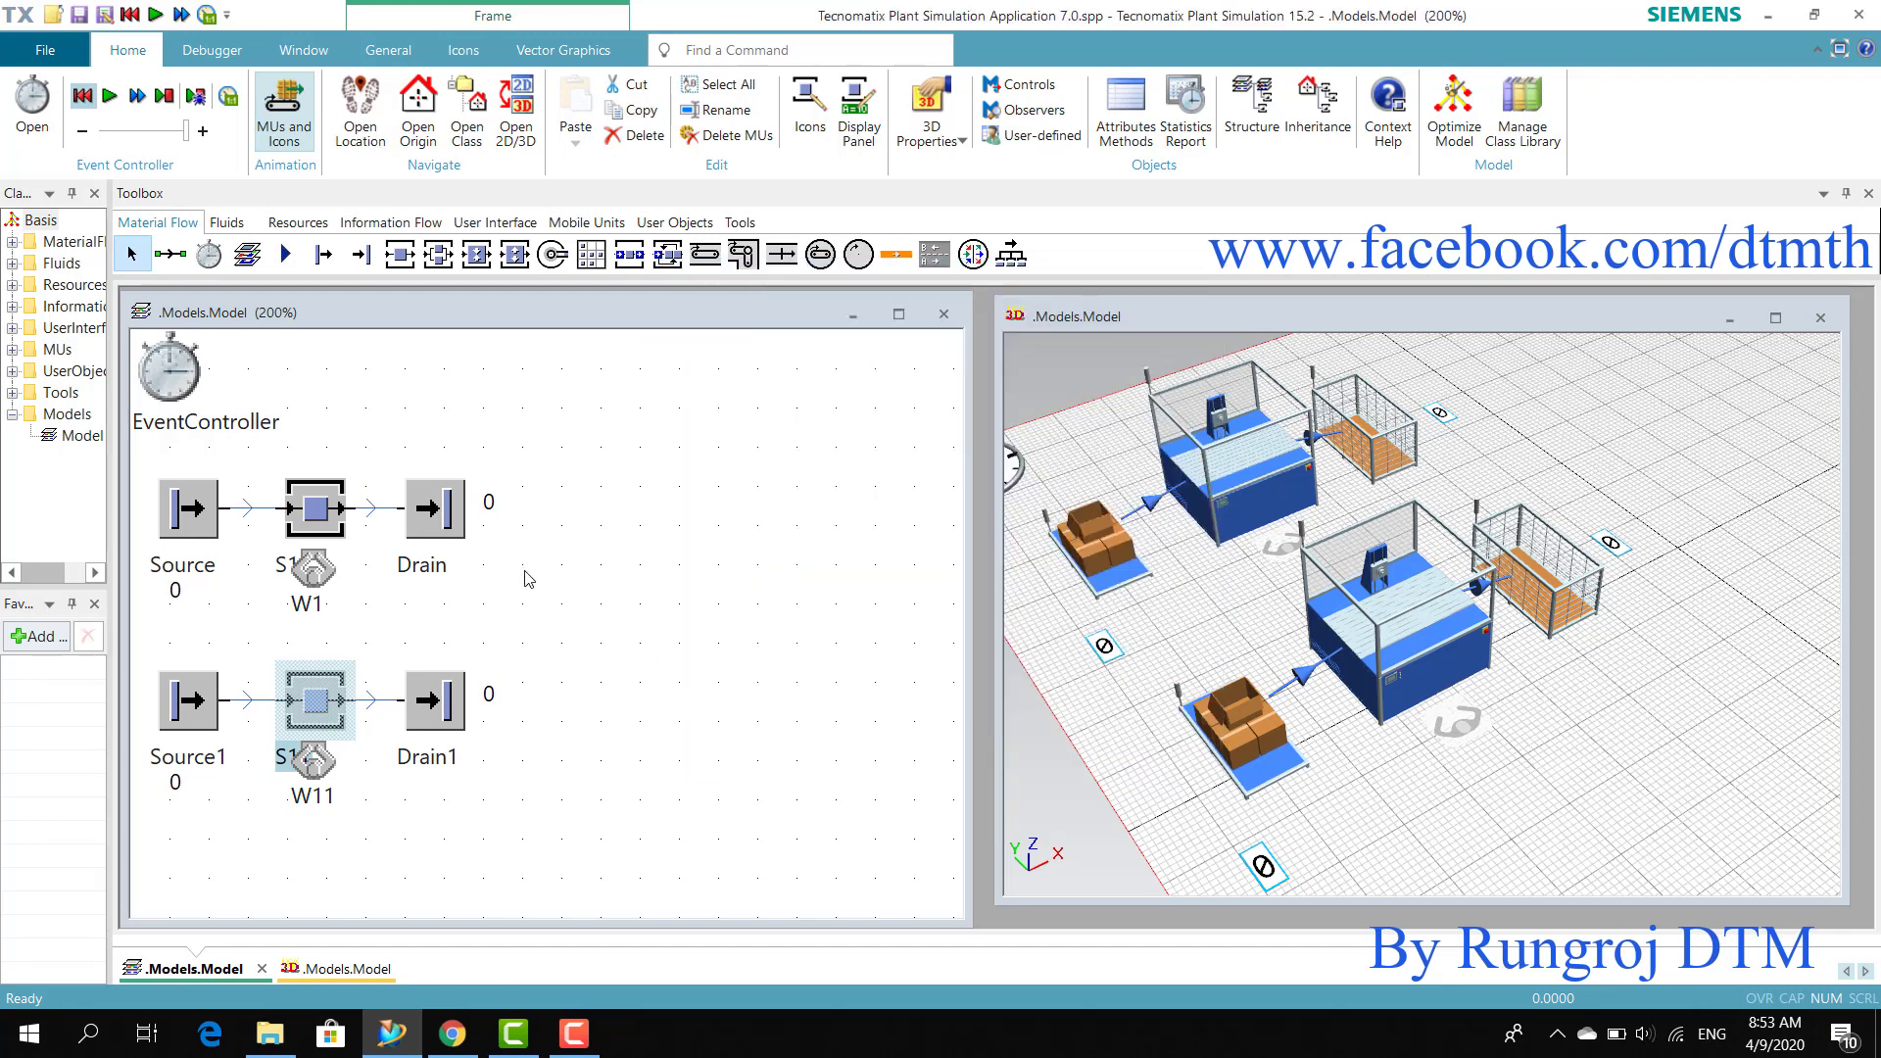
double_click(317, 522)
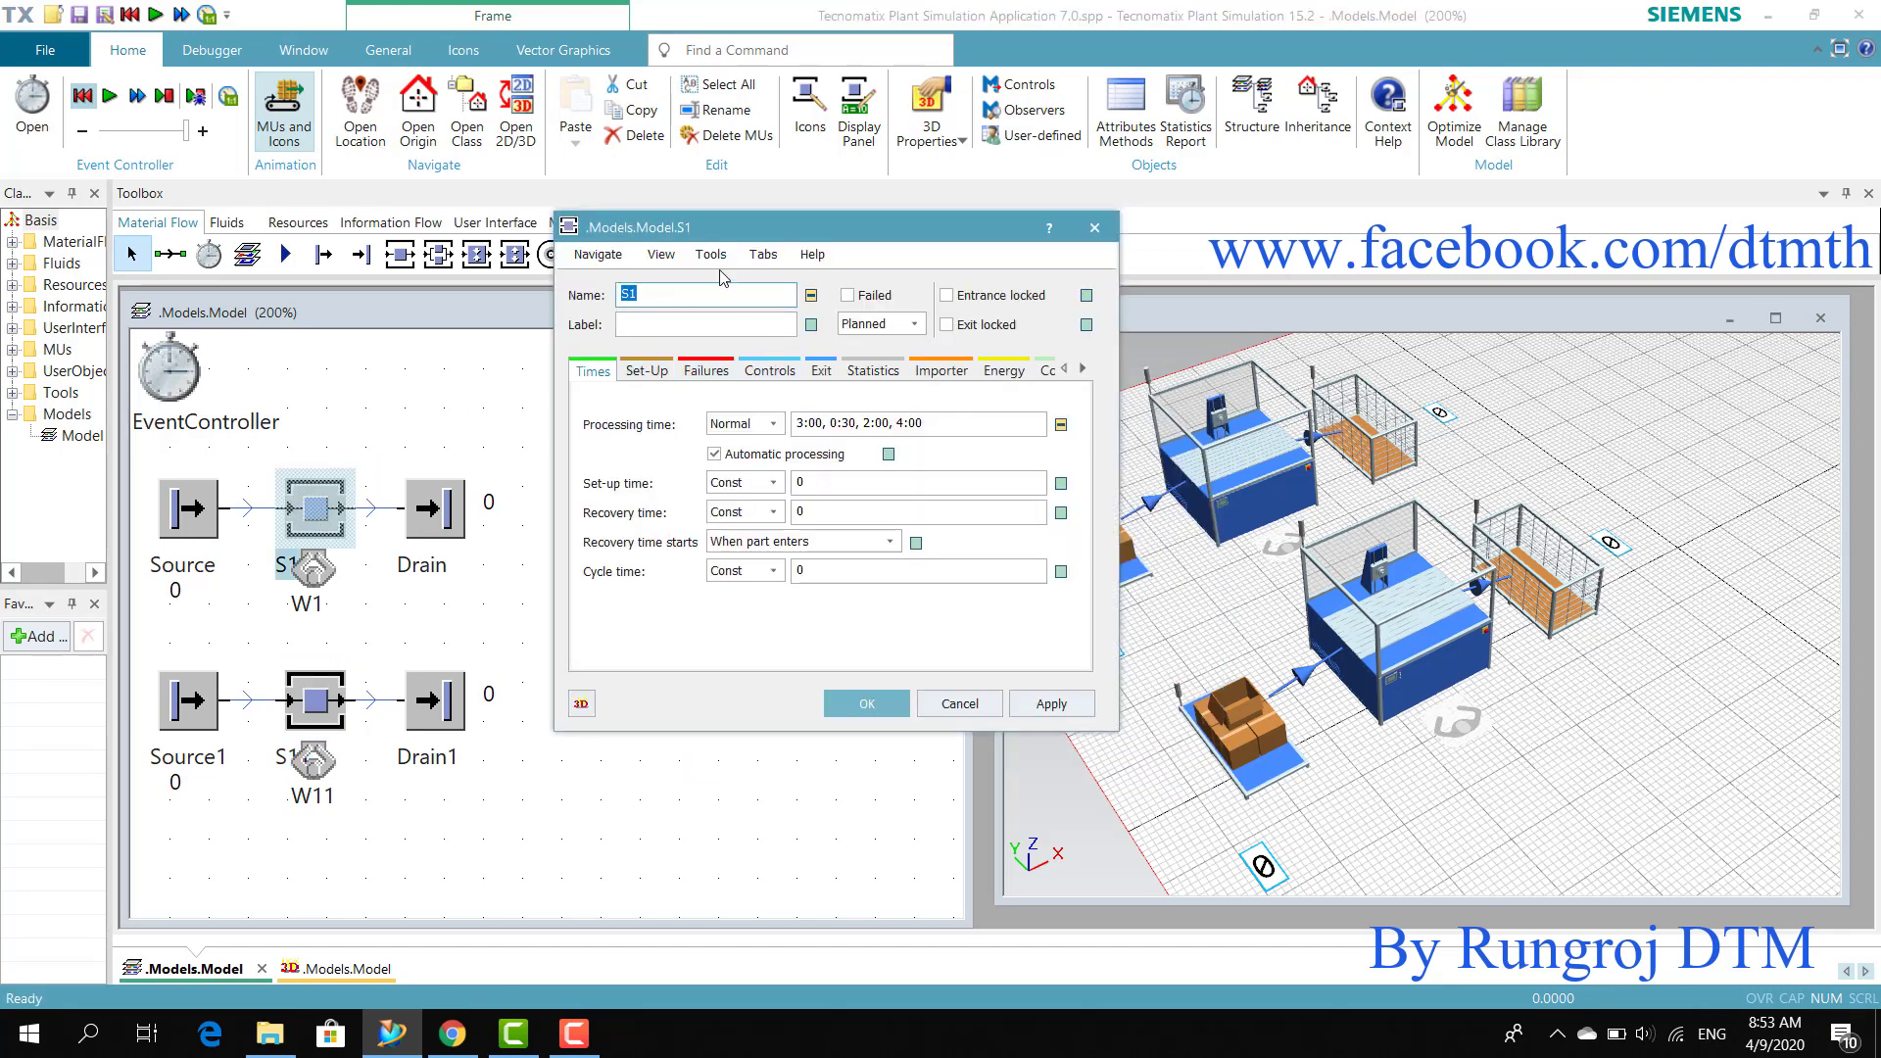
click(712, 255)
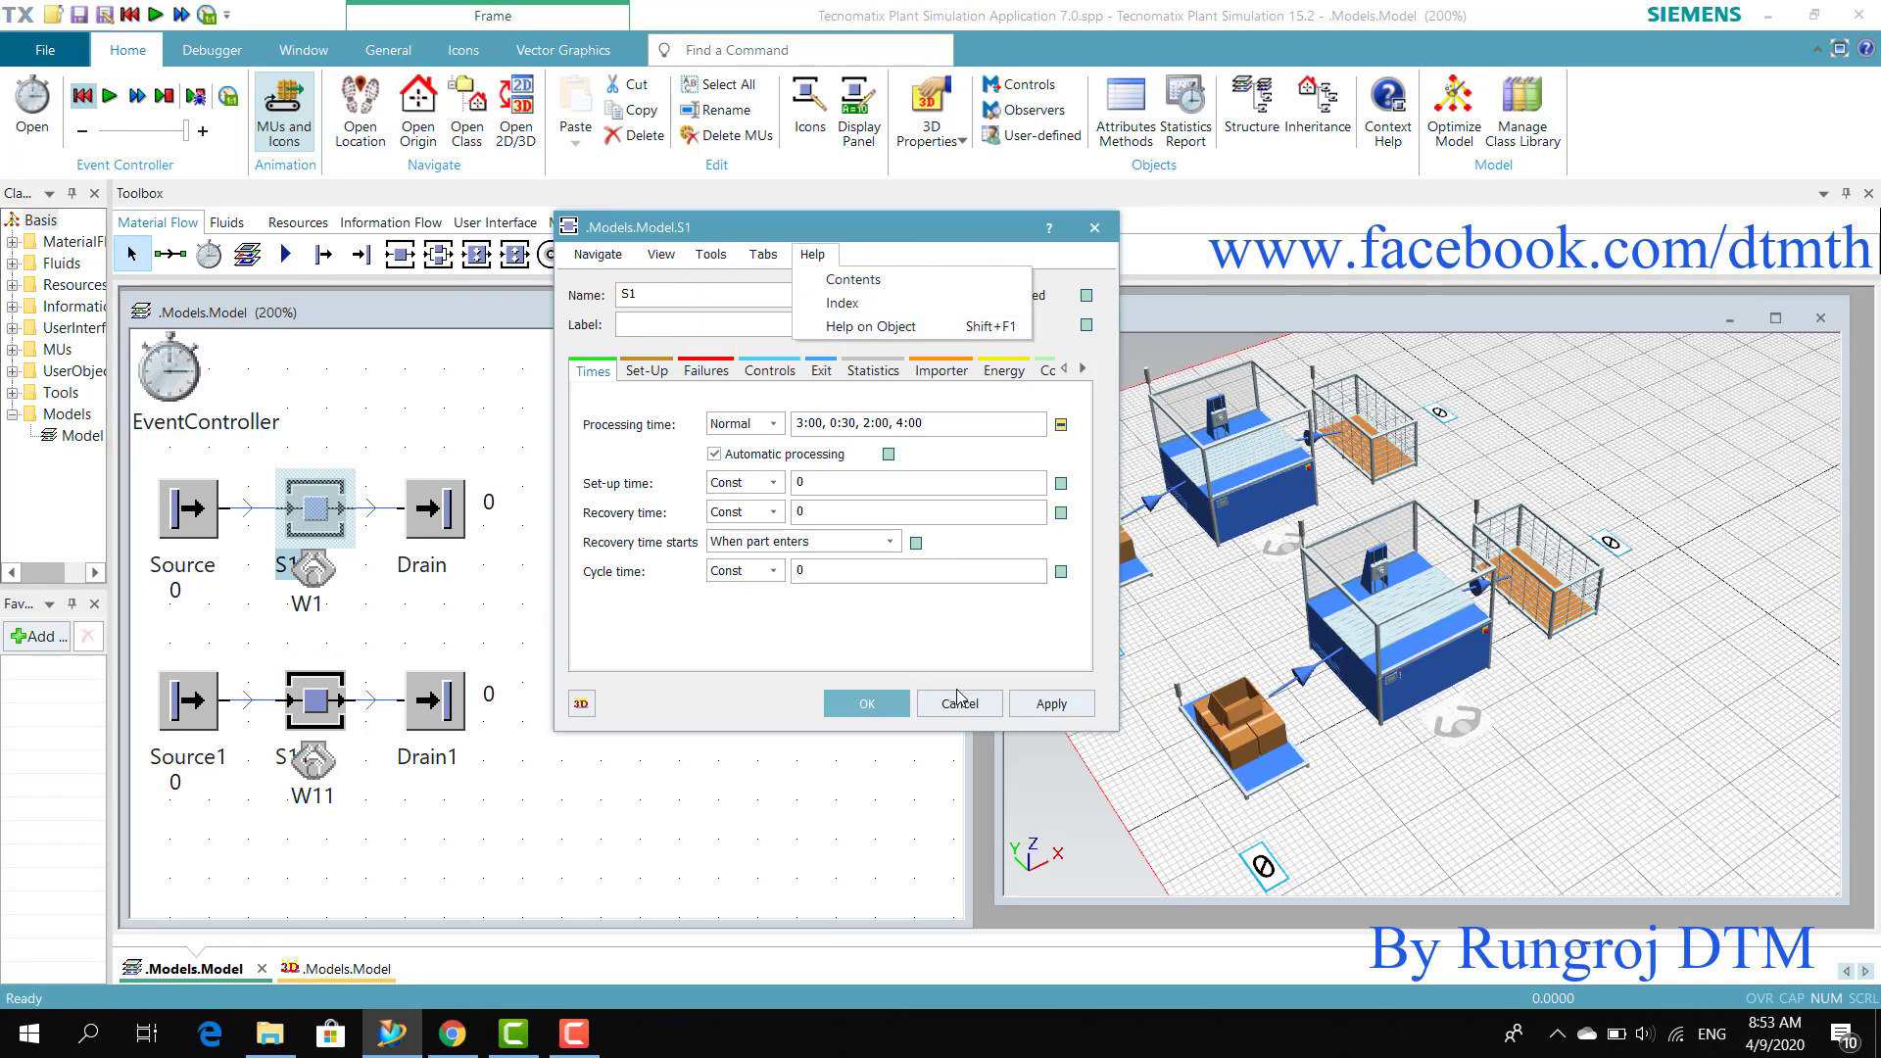
click(960, 703)
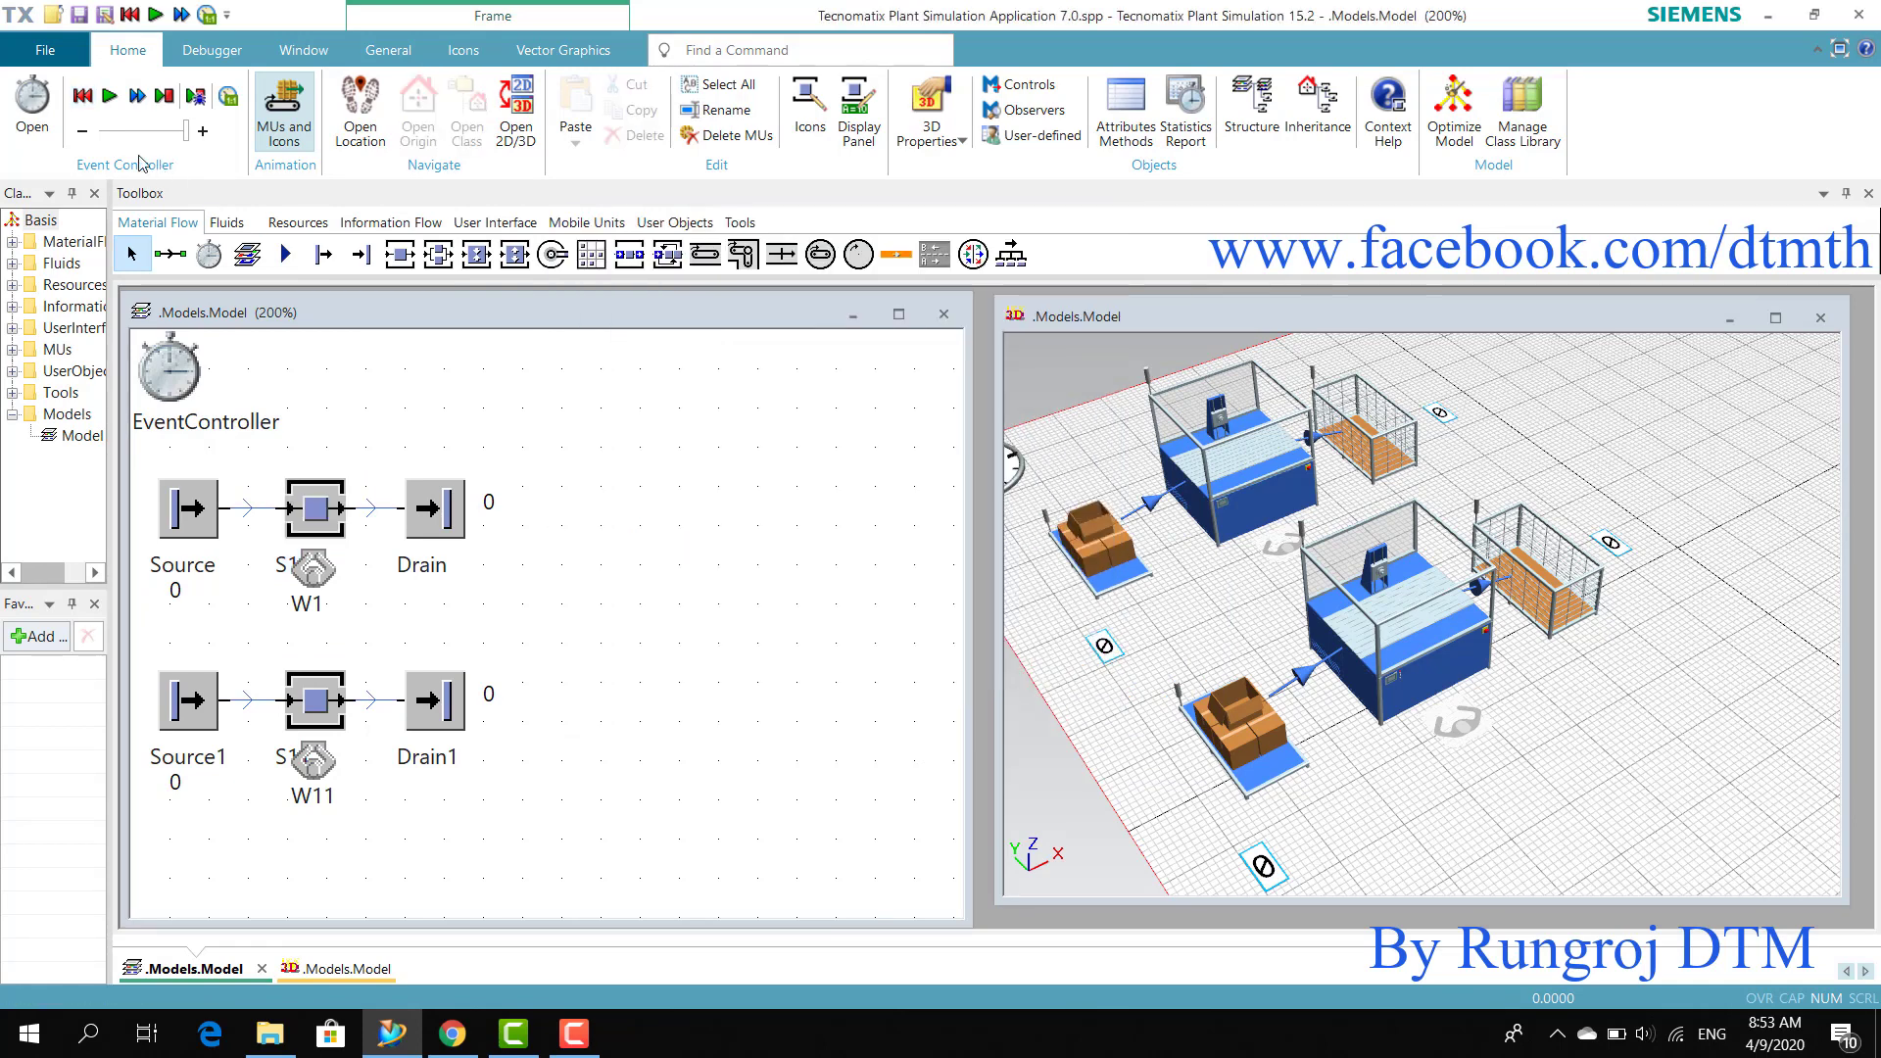
Step: Run the simulation of both lines at full speed to the end and compare the counts beside Drain and Drain1
click(137, 95)
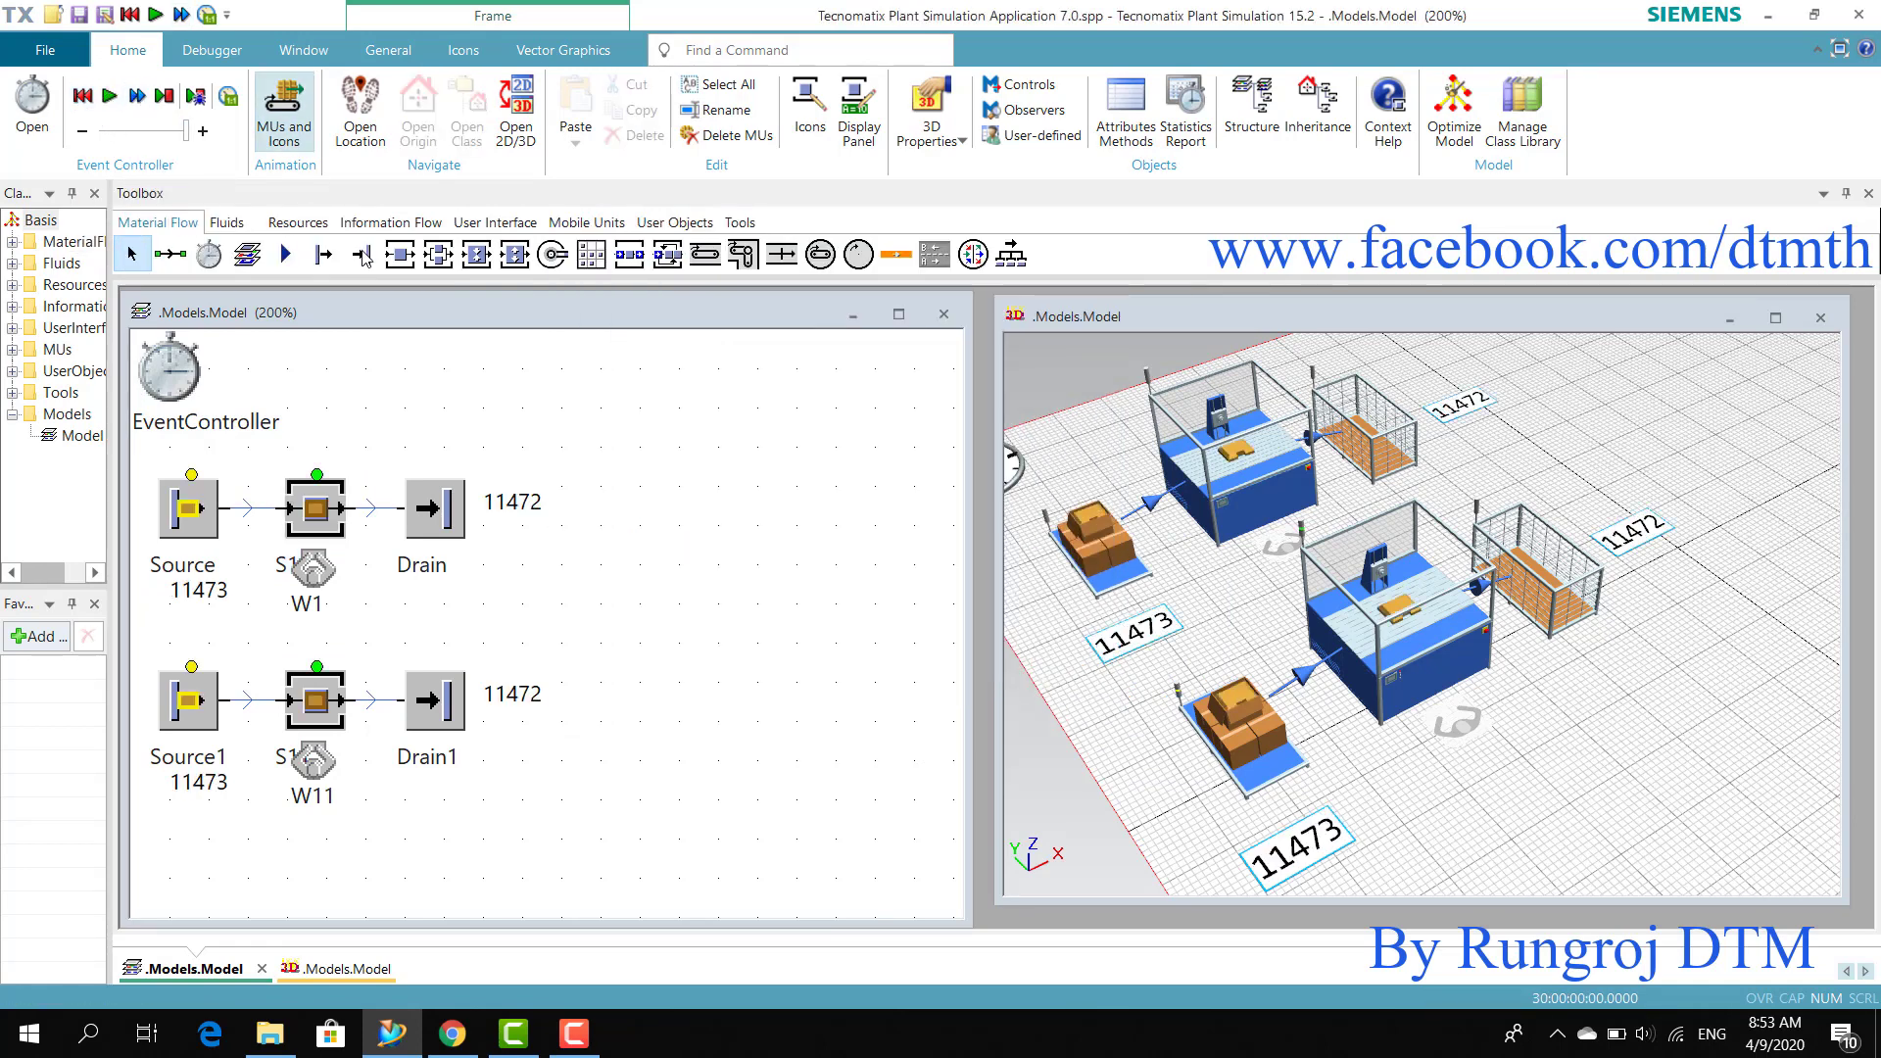
click(537, 504)
click(529, 691)
click(518, 502)
click(529, 690)
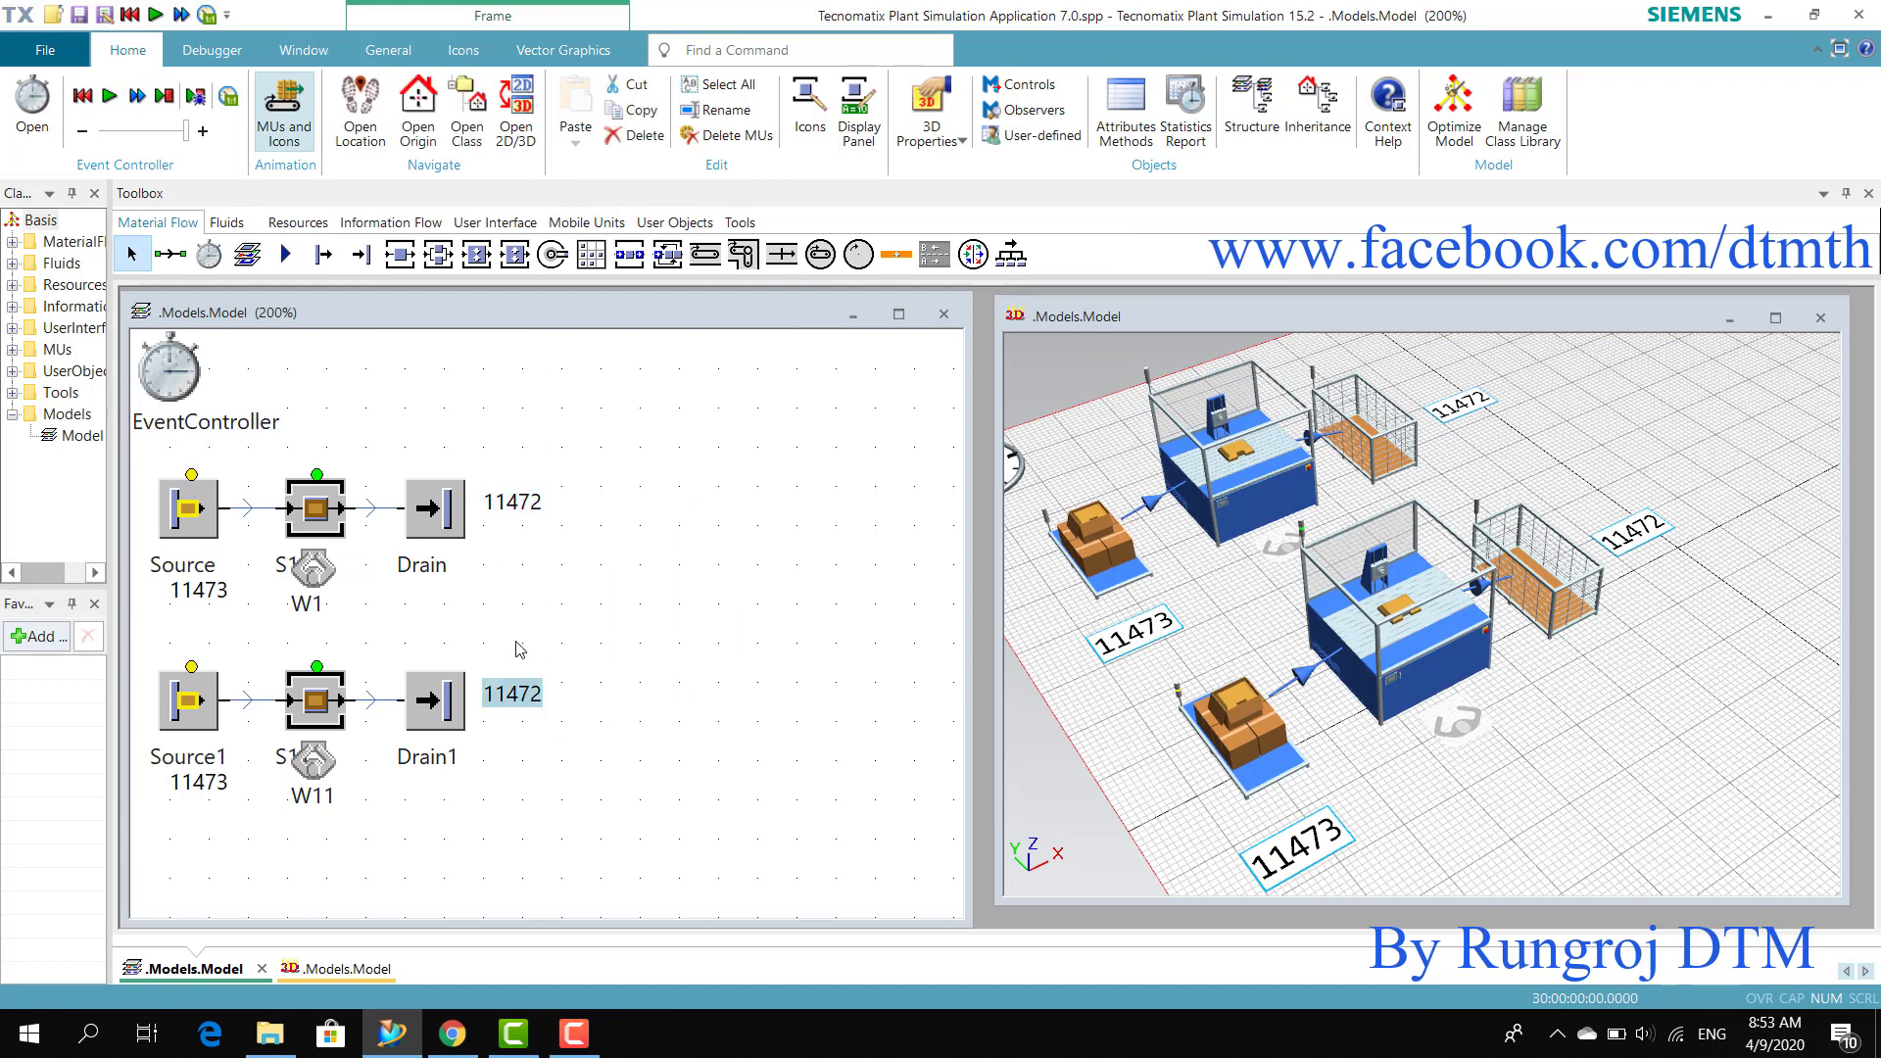
click(514, 502)
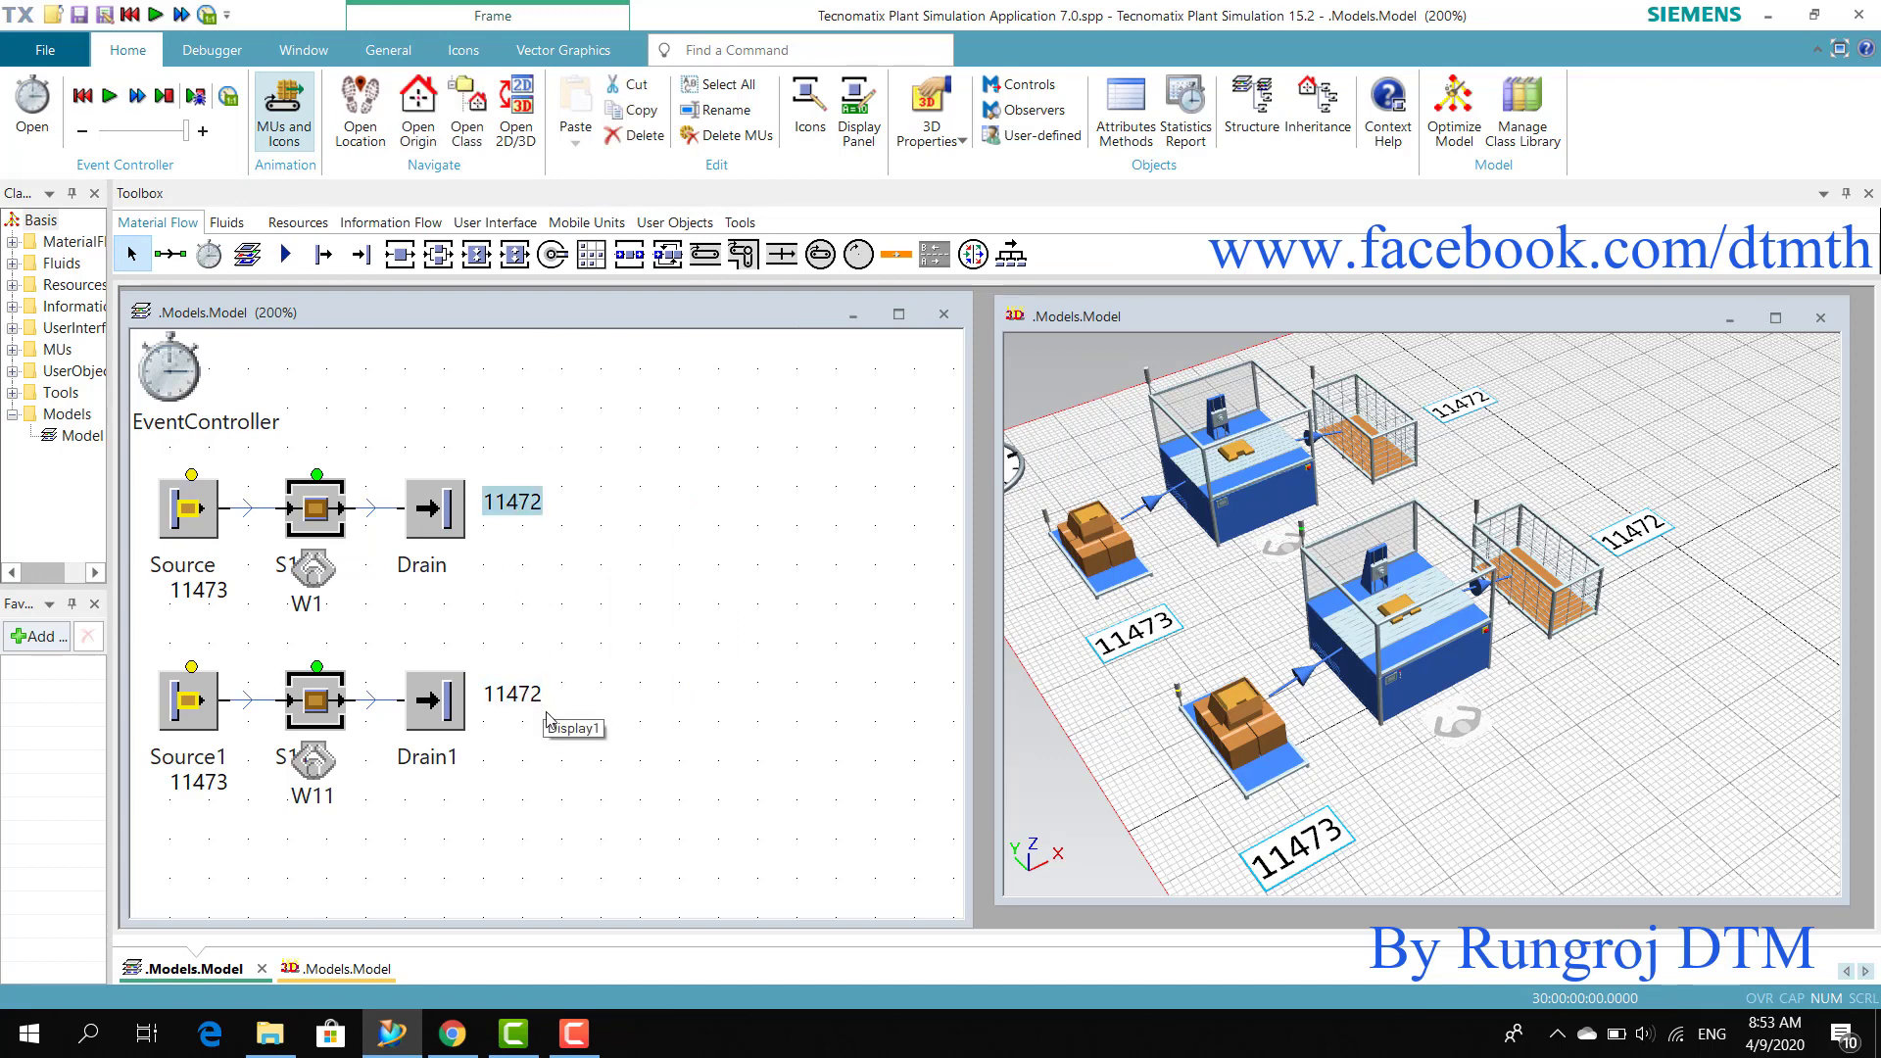
Step: Examine the sigma value in the normal-distribution processing time of station S11 and close its settings
double_click(333, 723)
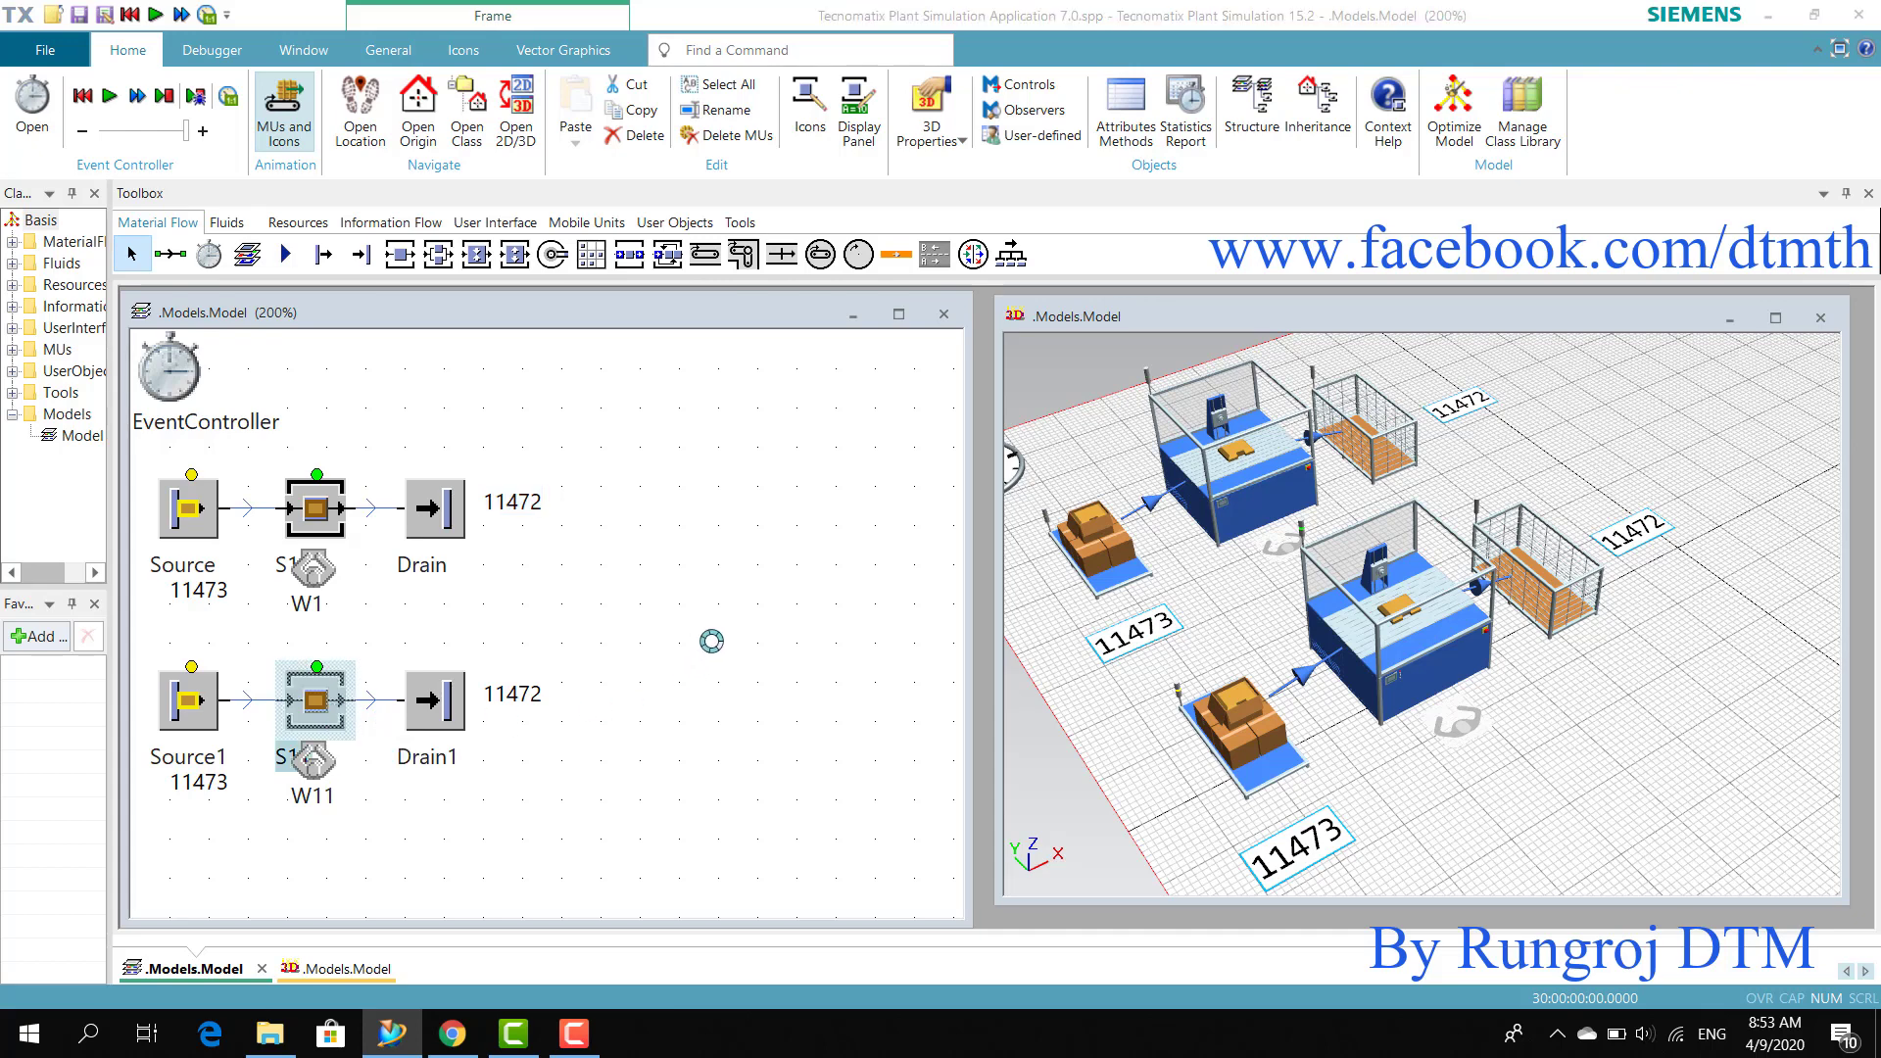
click(947, 471)
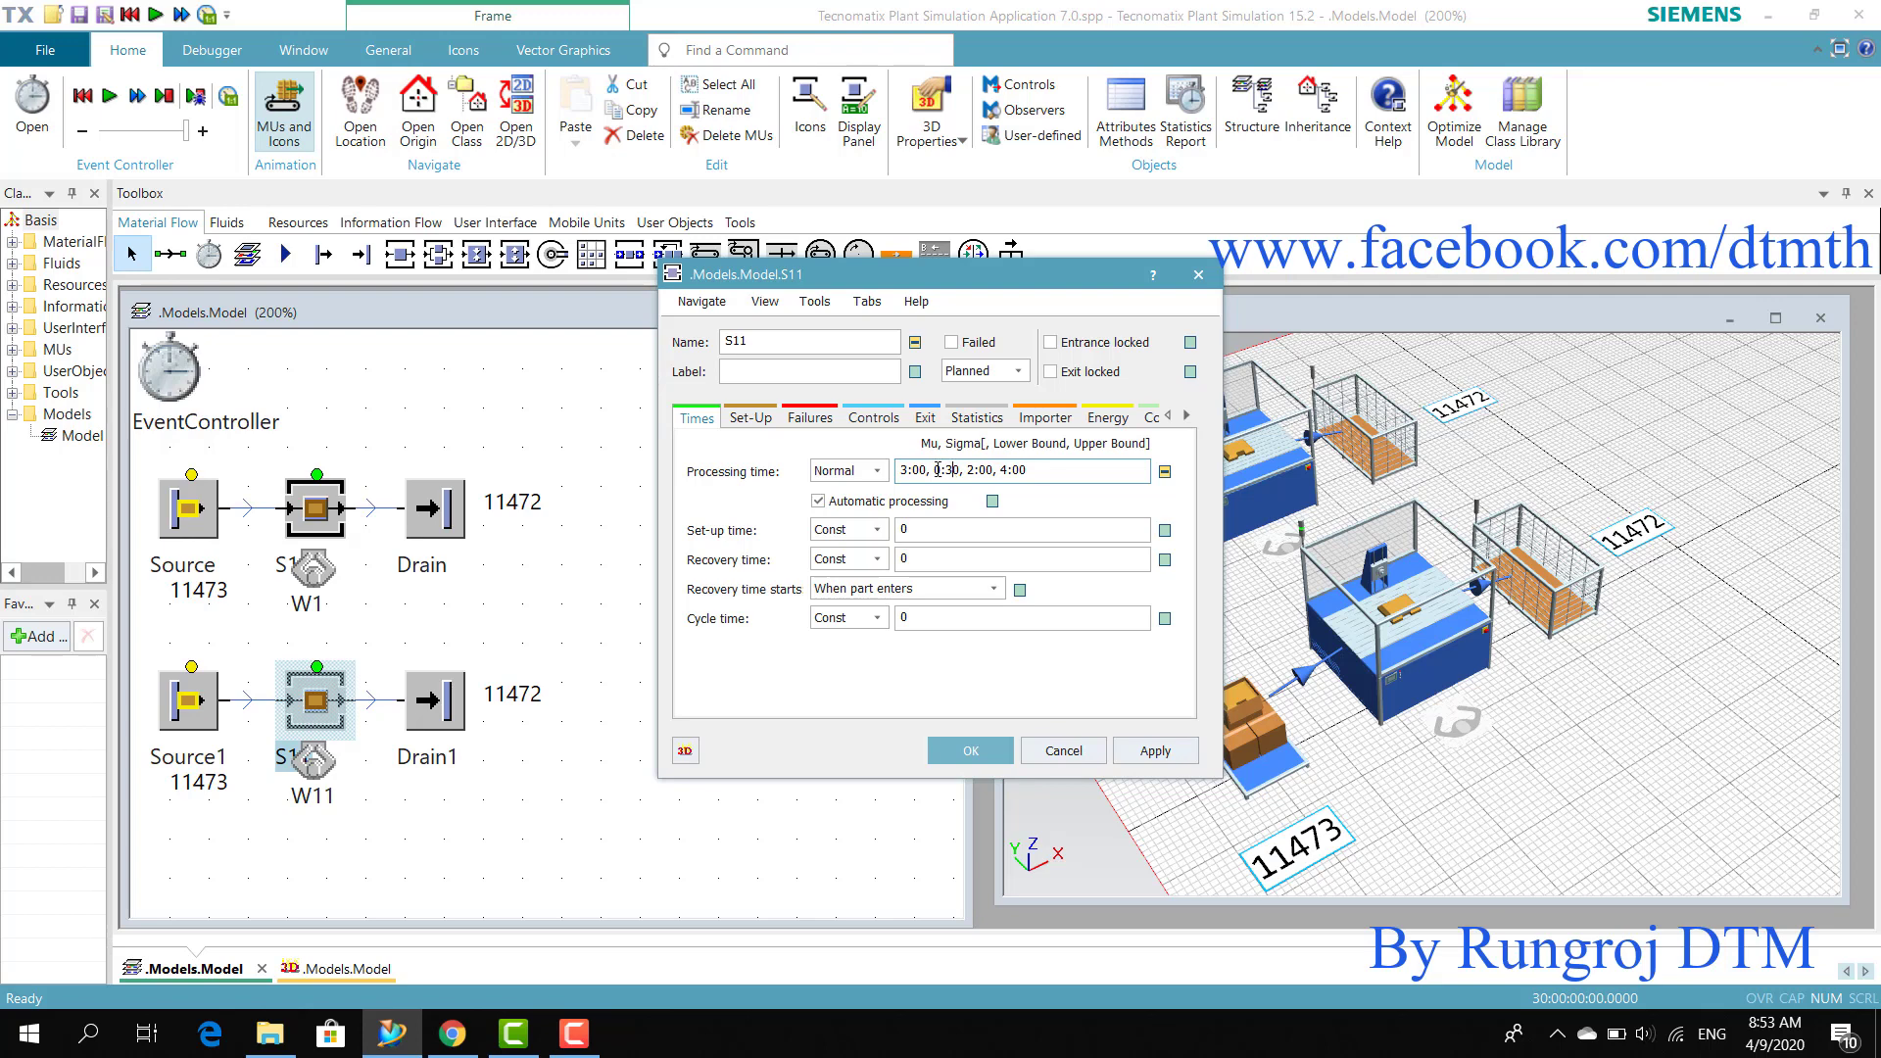
drag(935, 470, 957, 469)
click(1003, 760)
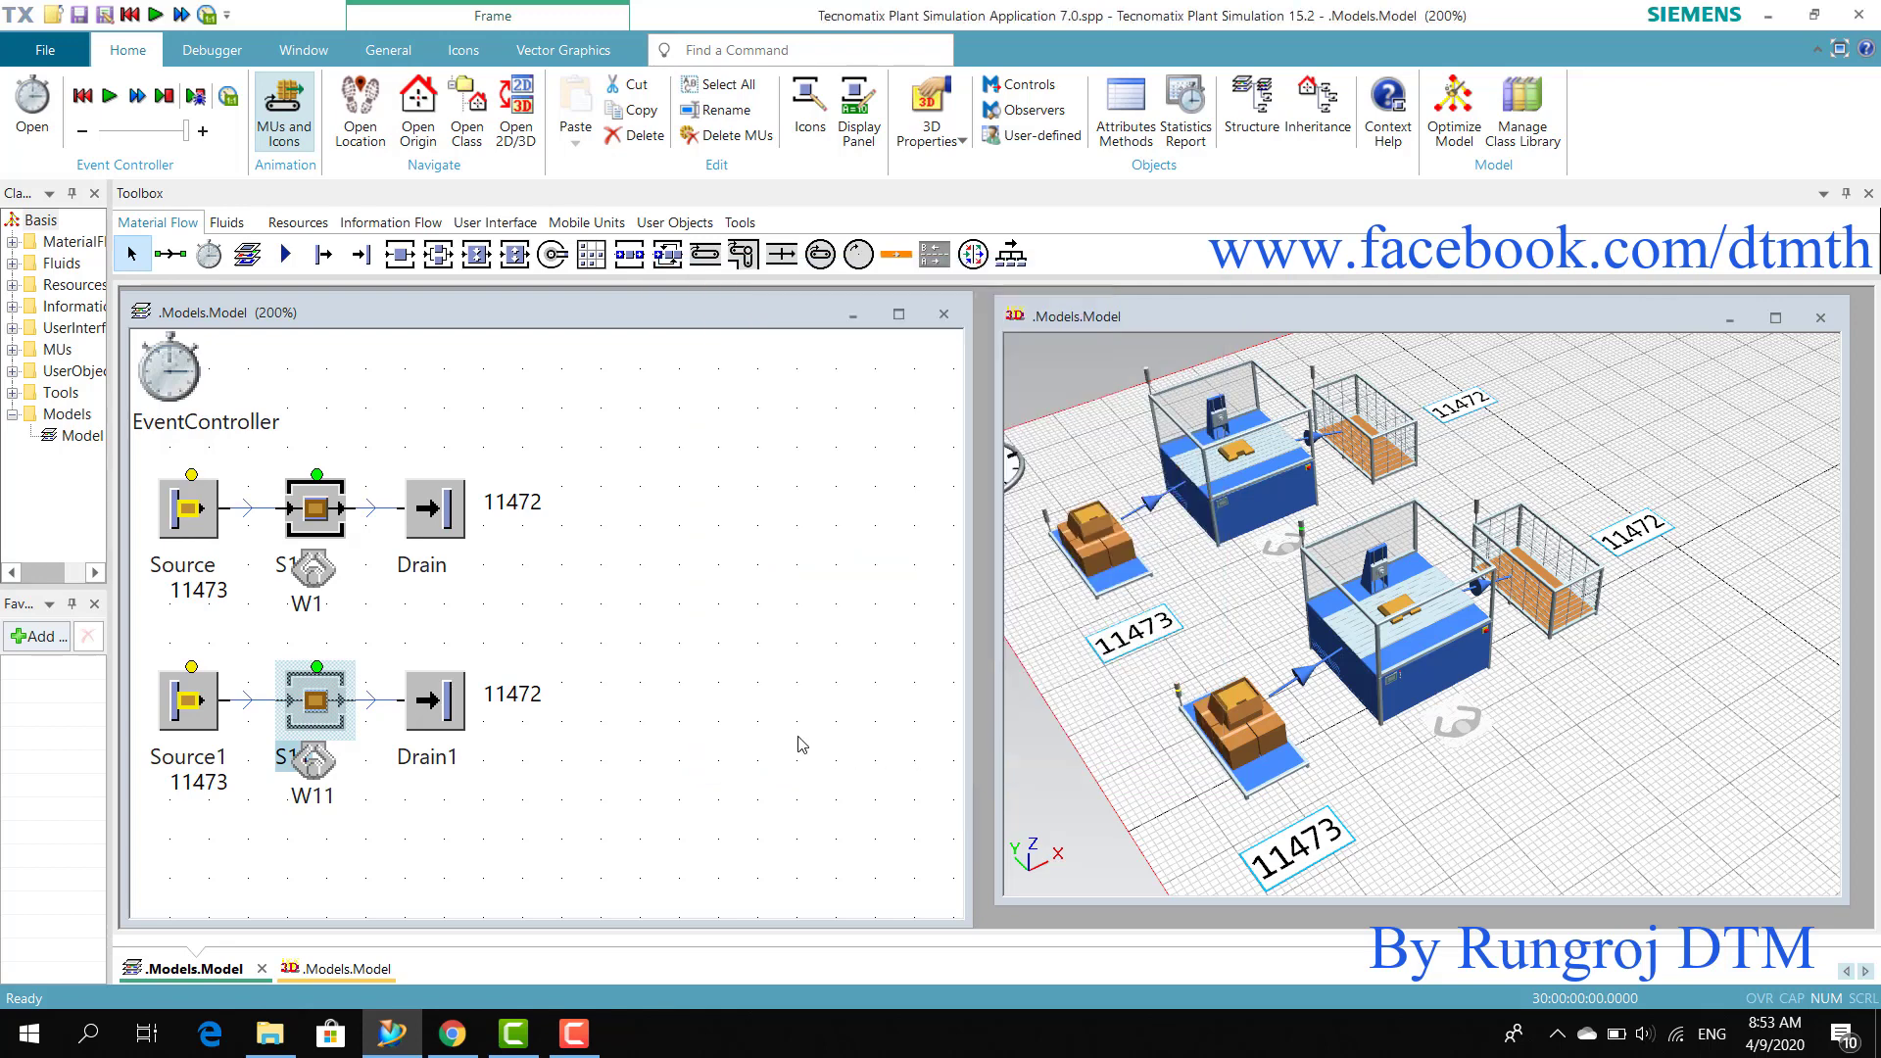